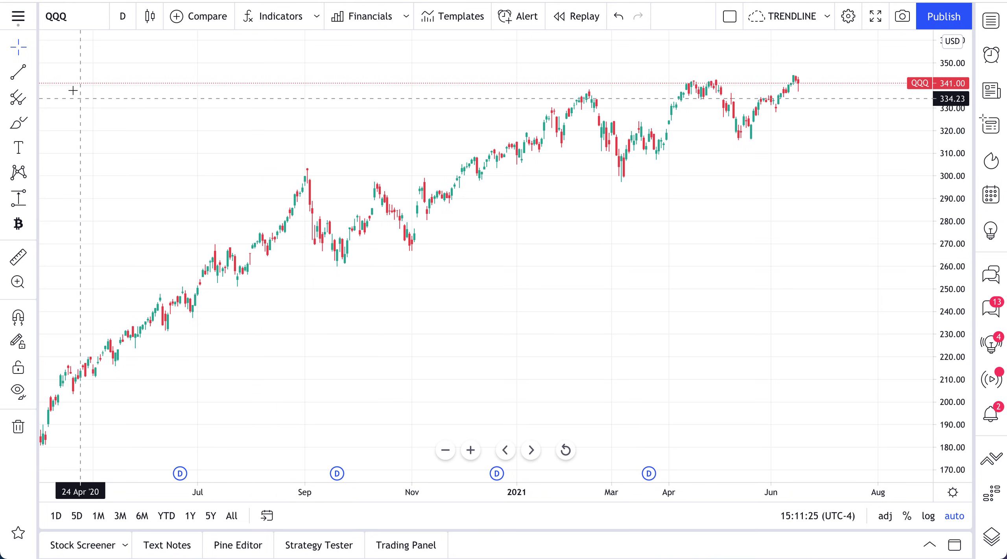
# Step: Draw a trend line under the lows from about 260.36 on 24 Sep '20 to about 323.10 on 21 Jun '21
pyautogui.click(34, 73)
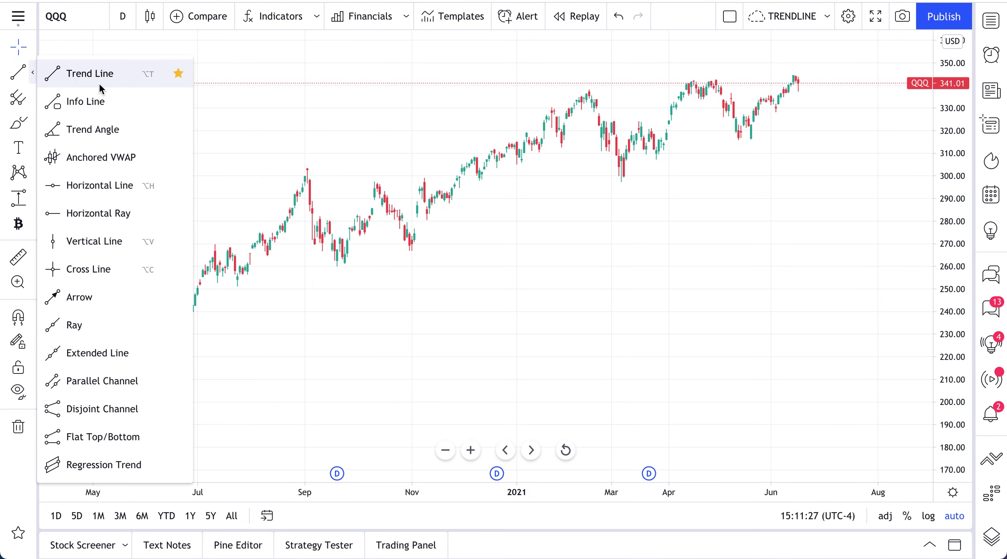
pyautogui.click(79, 75)
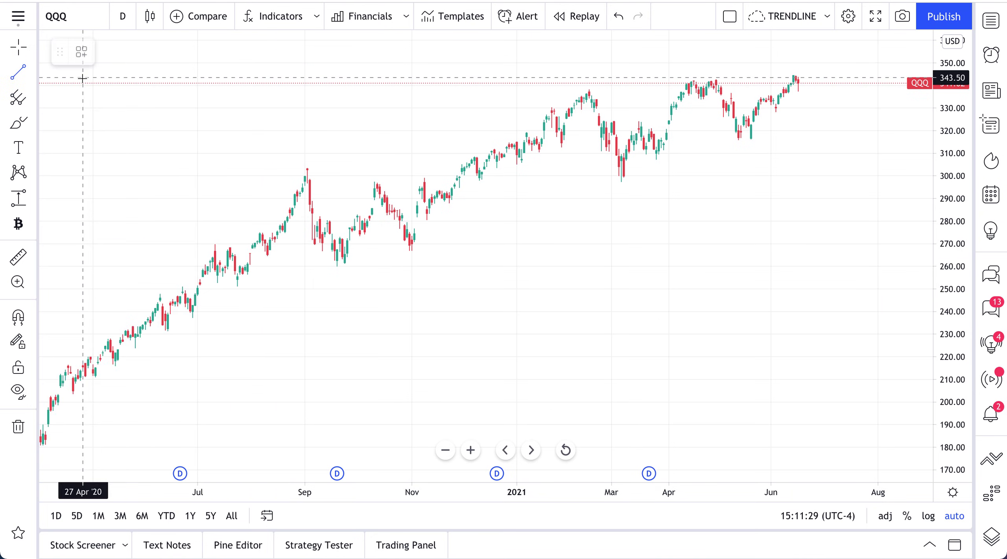
pyautogui.click(344, 266)
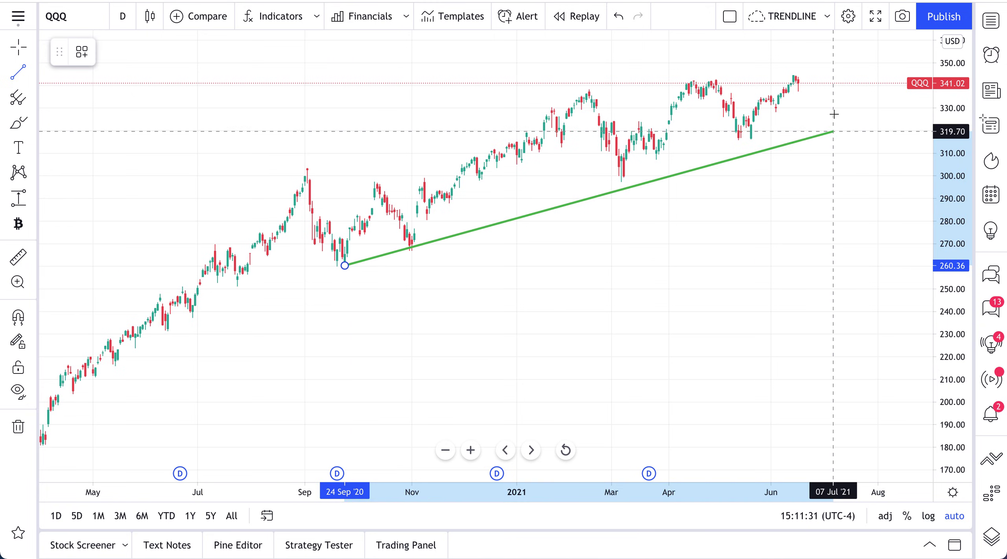
pyautogui.click(806, 124)
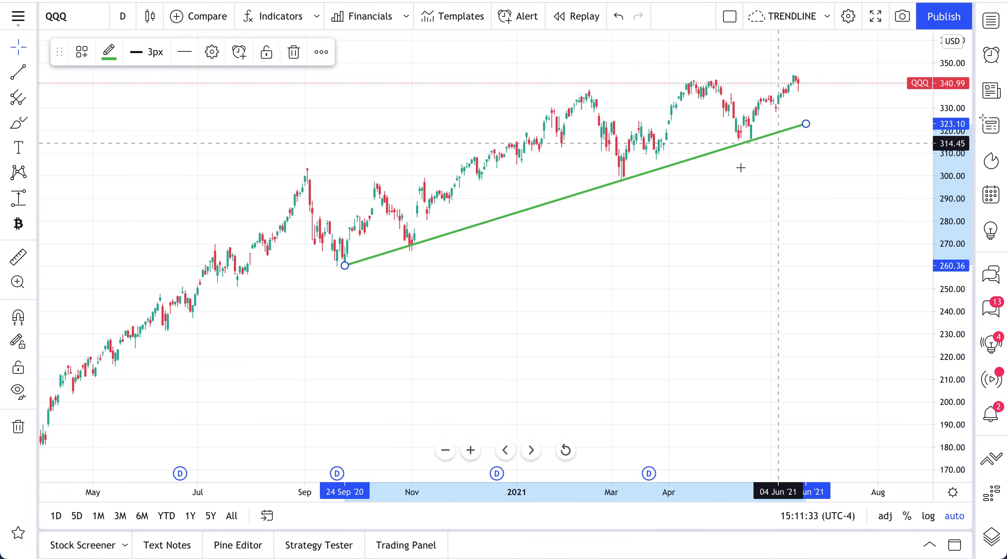
pyautogui.click(624, 238)
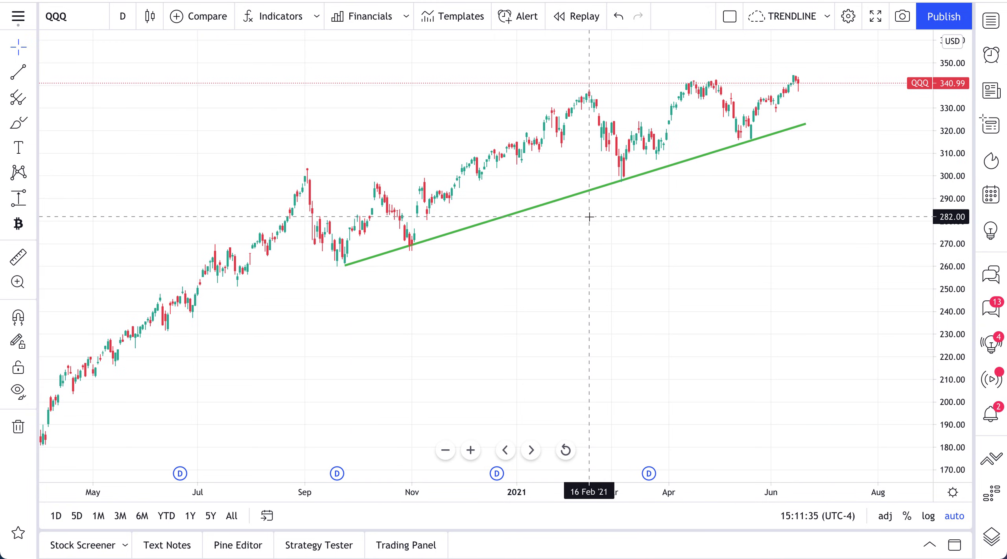
# Step: Set the trend line's colour to light cyan and its line style to dashed
pyautogui.doubleClick(577, 199)
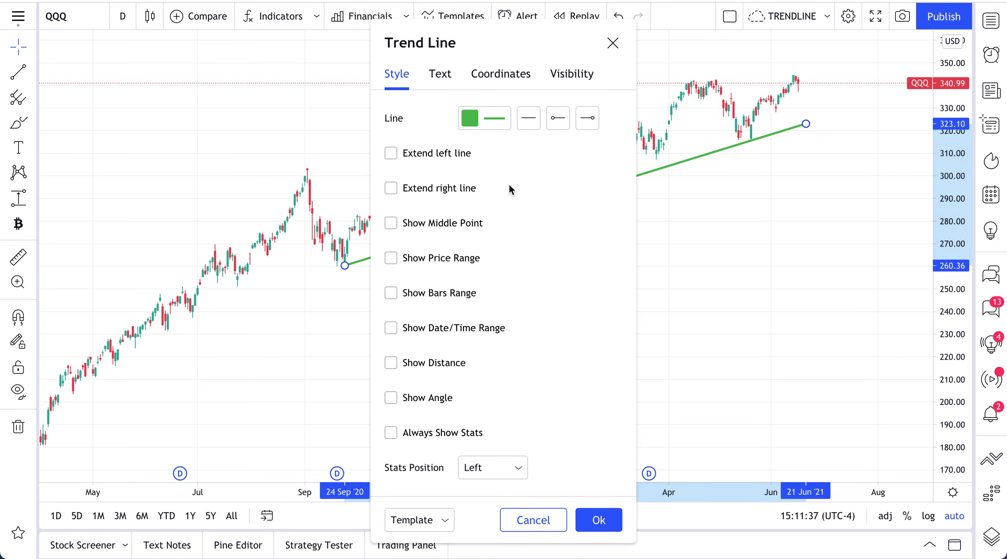
pyautogui.click(492, 119)
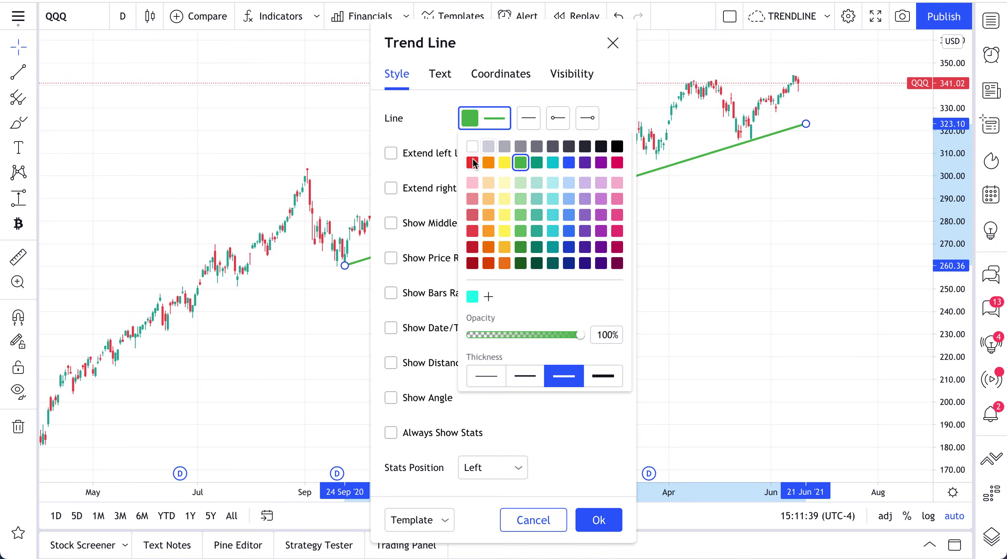
pyautogui.click(472, 163)
pyautogui.click(552, 199)
pyautogui.click(528, 118)
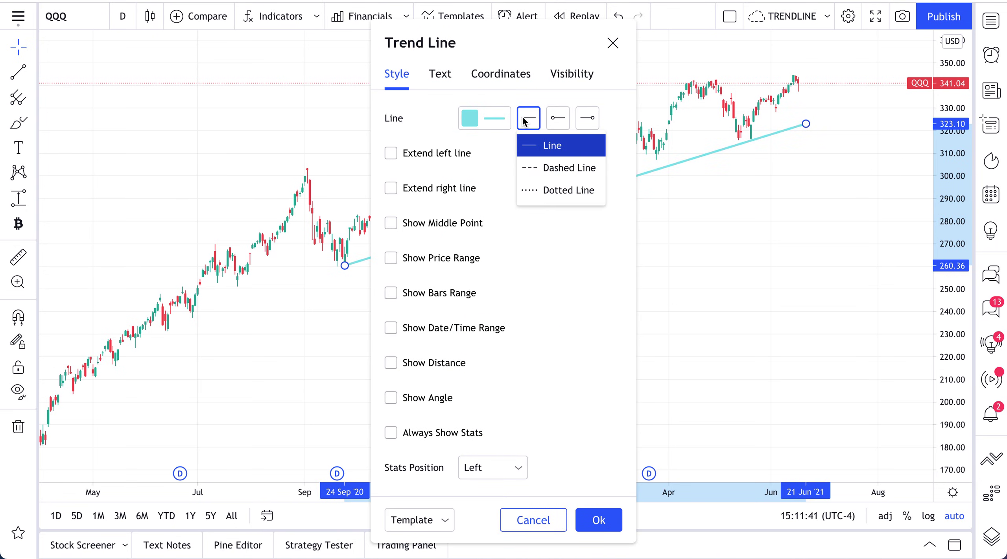
pyautogui.click(563, 169)
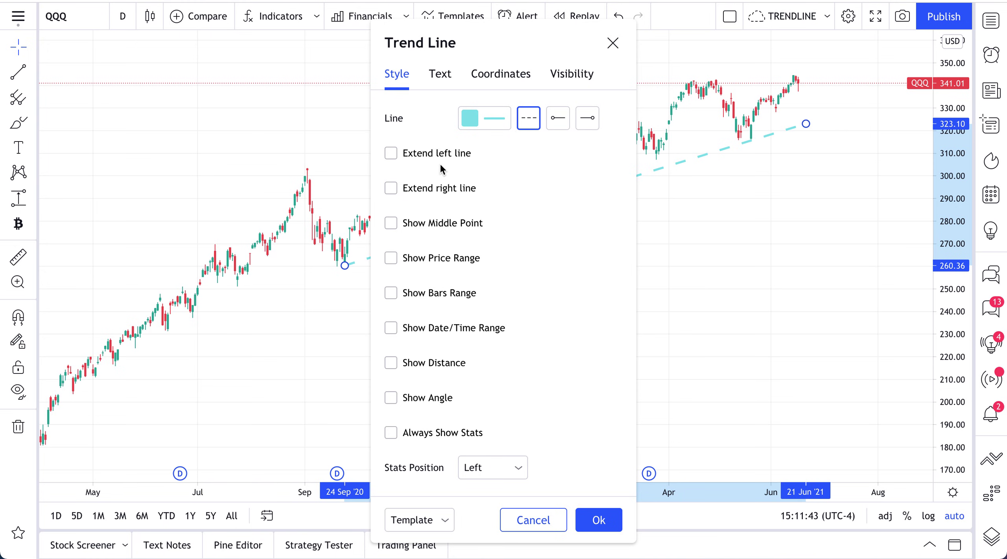
# Step: Recolour the trend line crimson pink and extend it to both the left and the right
pyautogui.moveTo(478, 55); pyautogui.dragTo(234, 55)
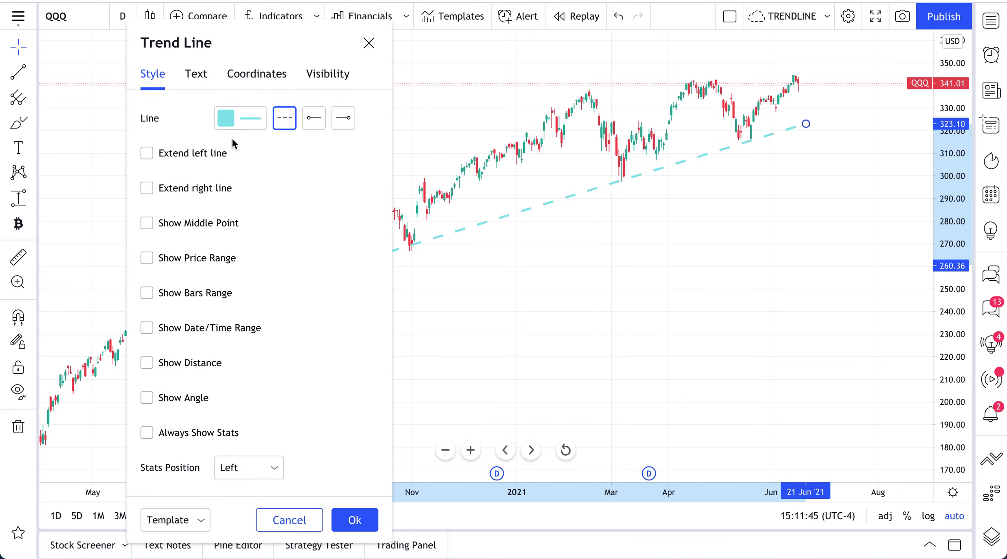
pyautogui.click(236, 125)
pyautogui.click(374, 162)
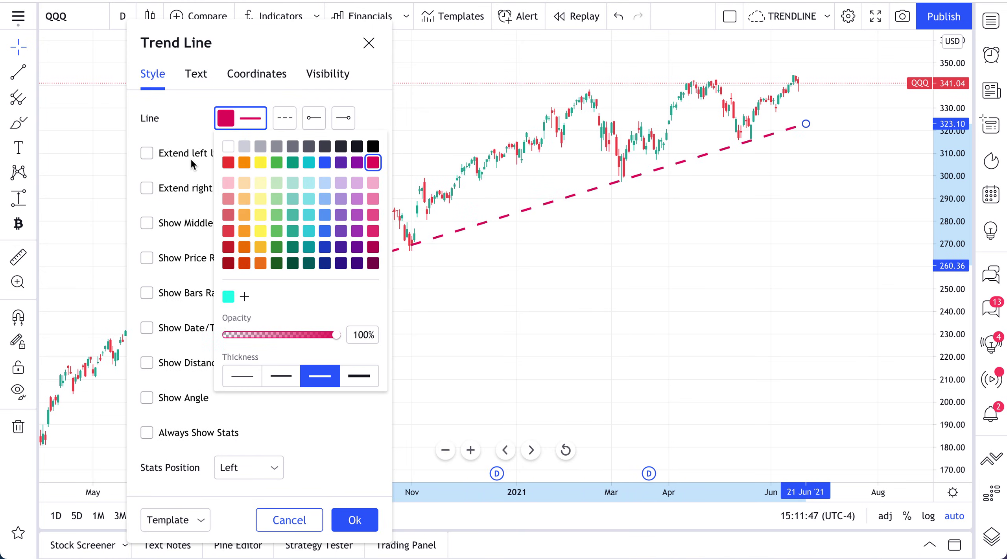
pyautogui.click(189, 153)
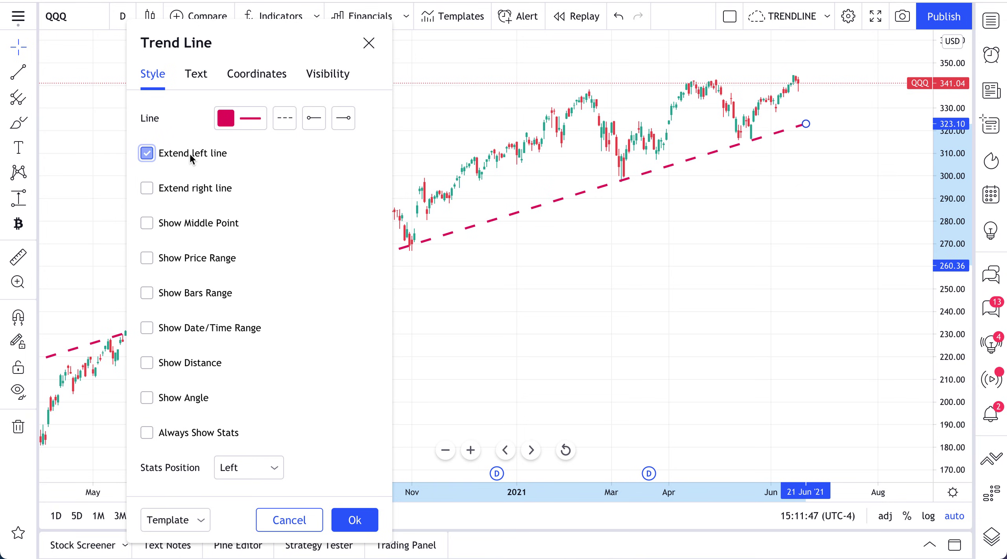
pyautogui.click(185, 190)
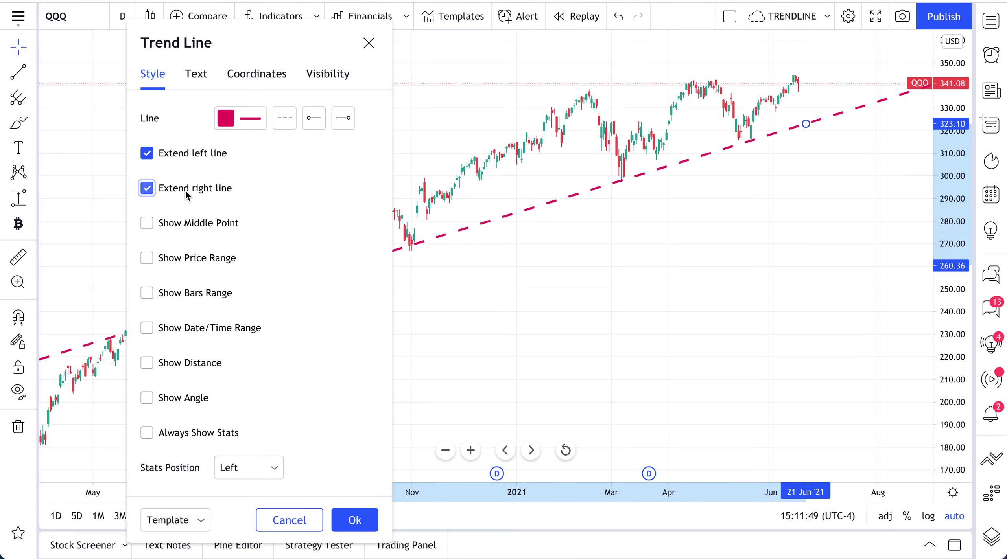
# Step: Show the trend line's middle point, angle and bars range, with the stats positioned on the right
pyautogui.click(187, 222)
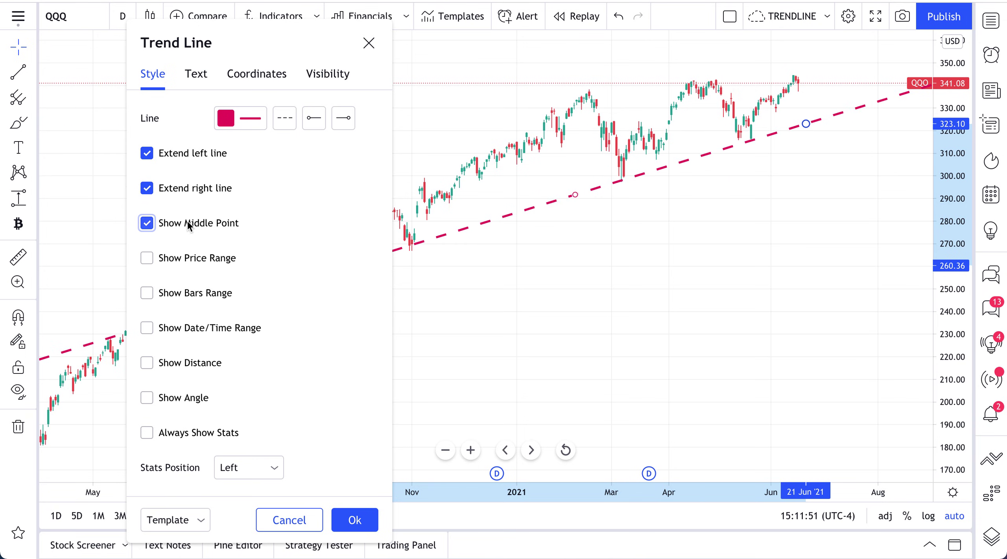
pyautogui.click(181, 399)
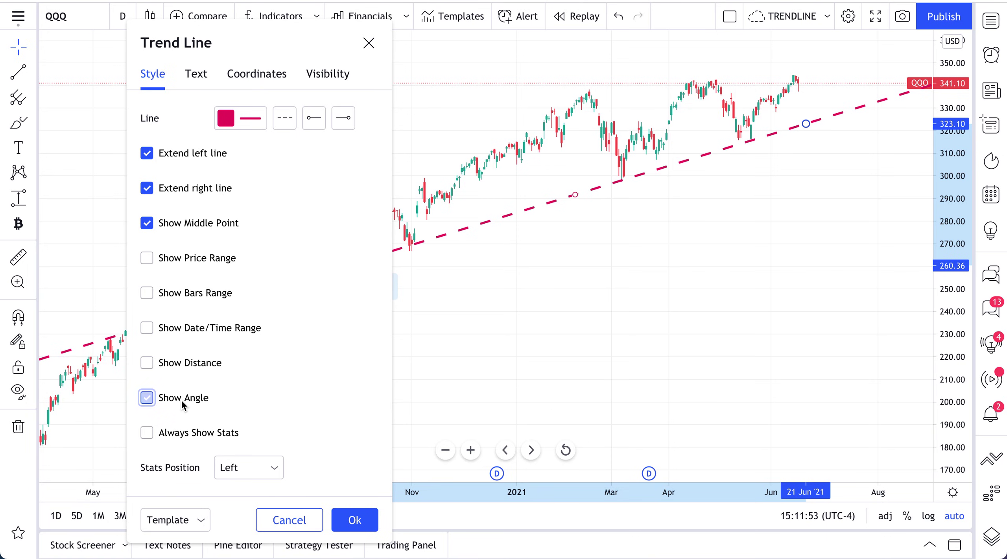
pyautogui.click(201, 293)
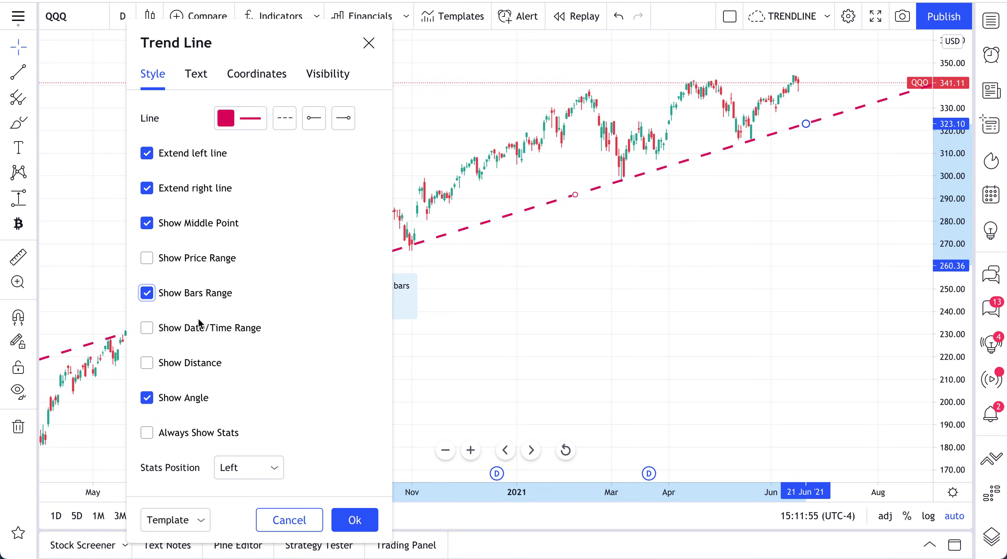
pyautogui.click(251, 470)
pyautogui.click(258, 535)
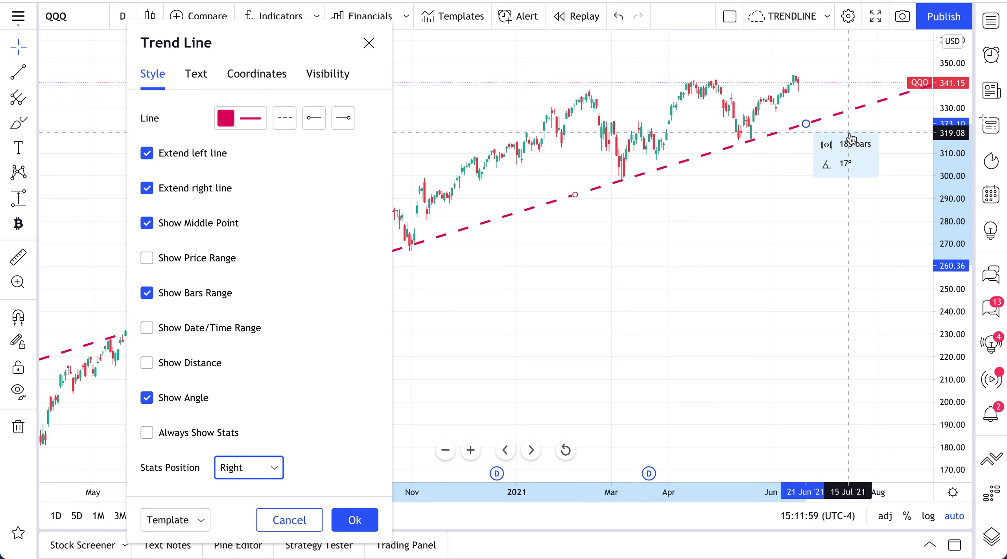
# Step: Turn off the trend line's left and right extensions, set its colour to black and close its settings
pyautogui.click(180, 157)
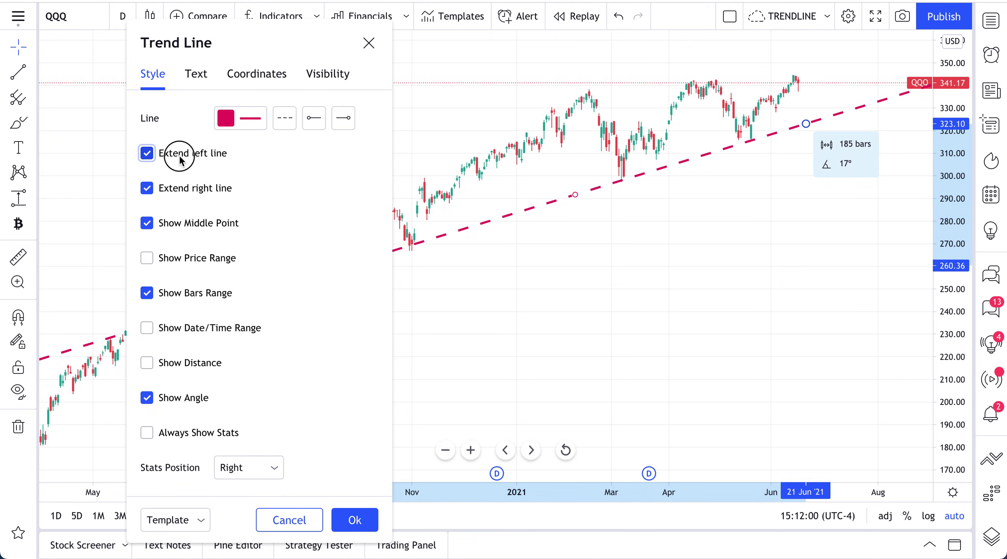
pyautogui.click(184, 188)
pyautogui.click(240, 123)
pyautogui.click(373, 147)
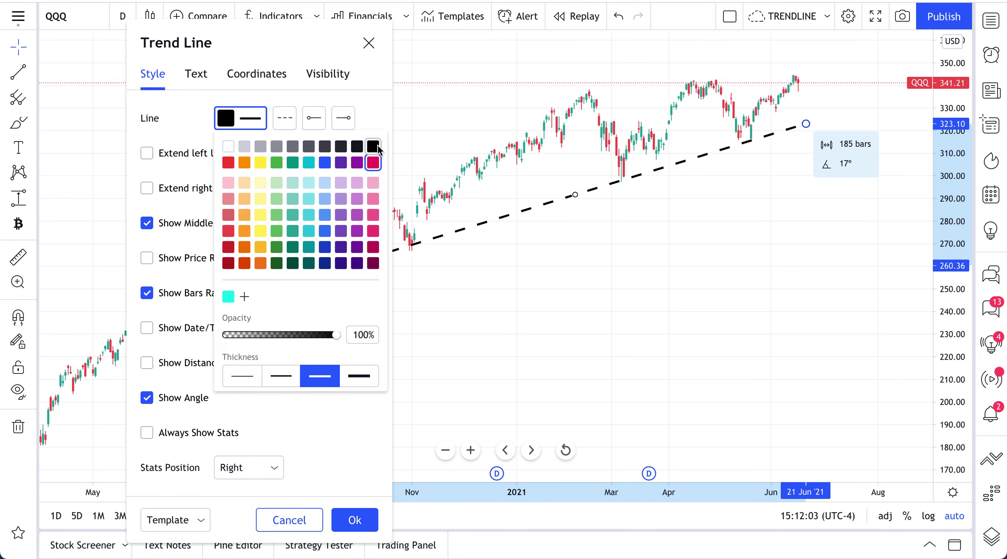
pyautogui.click(327, 75)
pyautogui.click(419, 43)
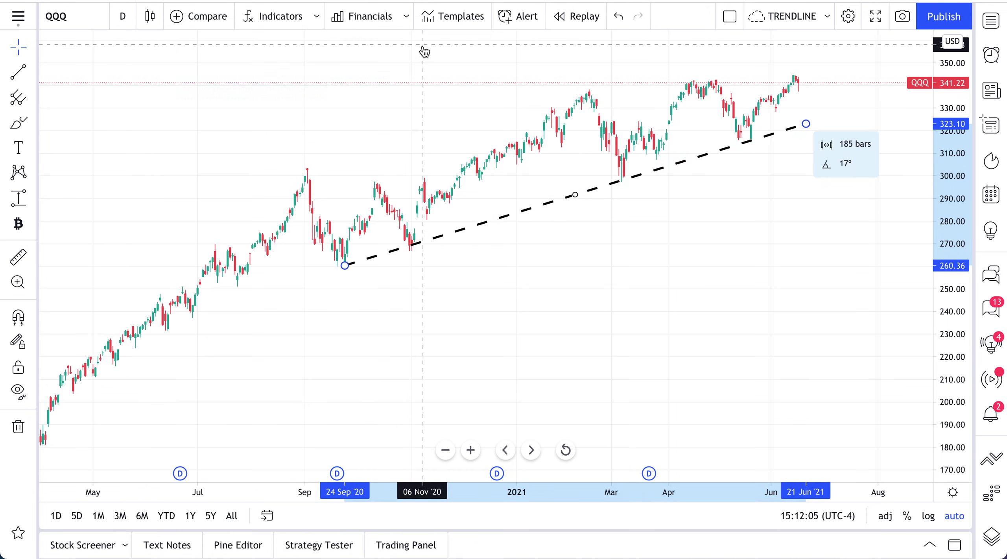
# Step: Delete the black dashed trend line from the chart
pyautogui.click(566, 195)
pyautogui.click(569, 202)
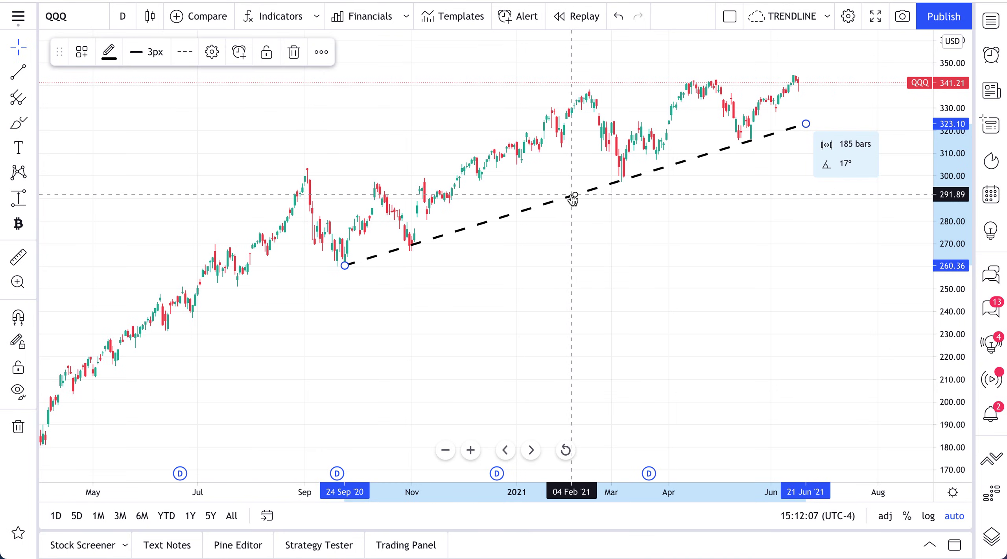
pyautogui.press('Delete')
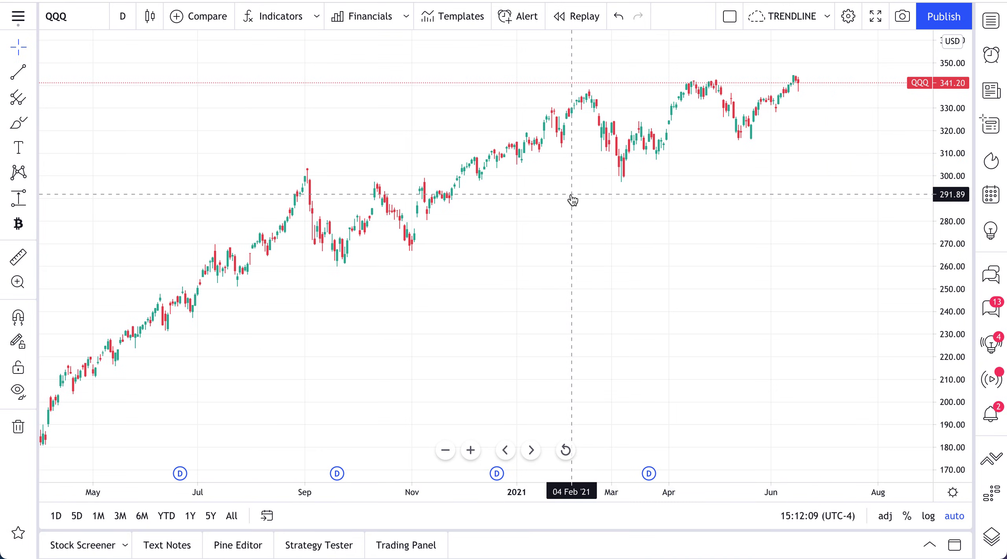
# Step: Draw a new trend line under the lows from about 260.05 on 21 Sep '20 to about 330.52 on 19 Jul '21
pyautogui.click(34, 74)
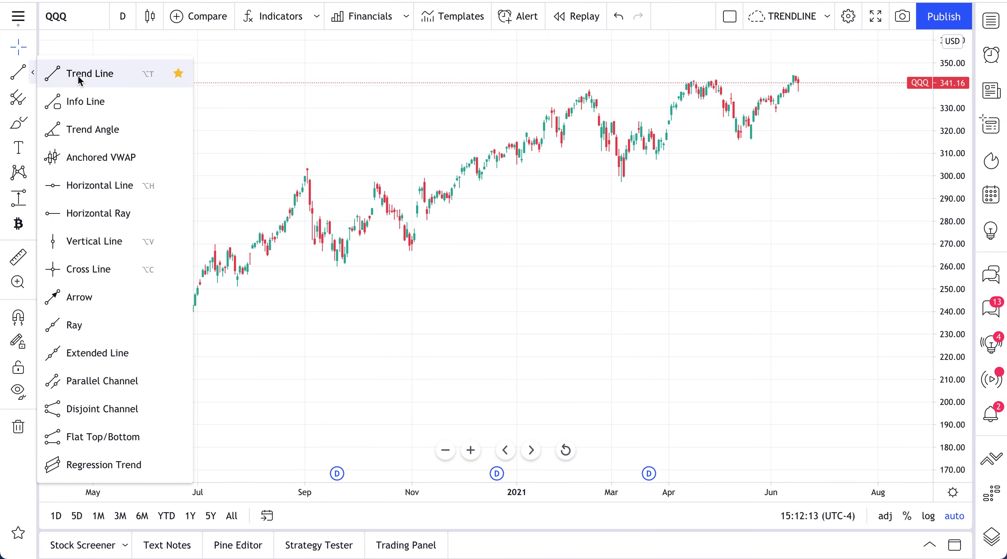
pyautogui.click(34, 74)
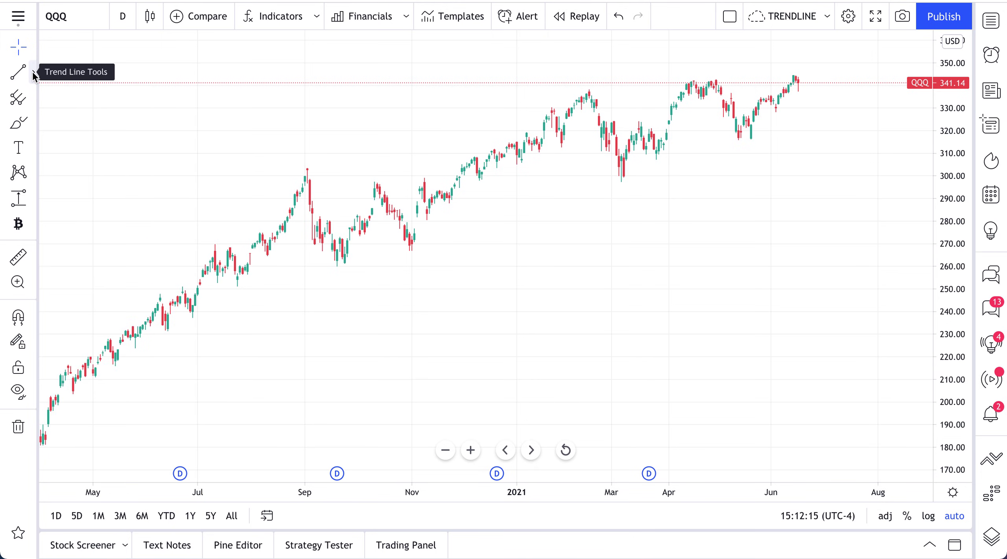
pyautogui.click(34, 74)
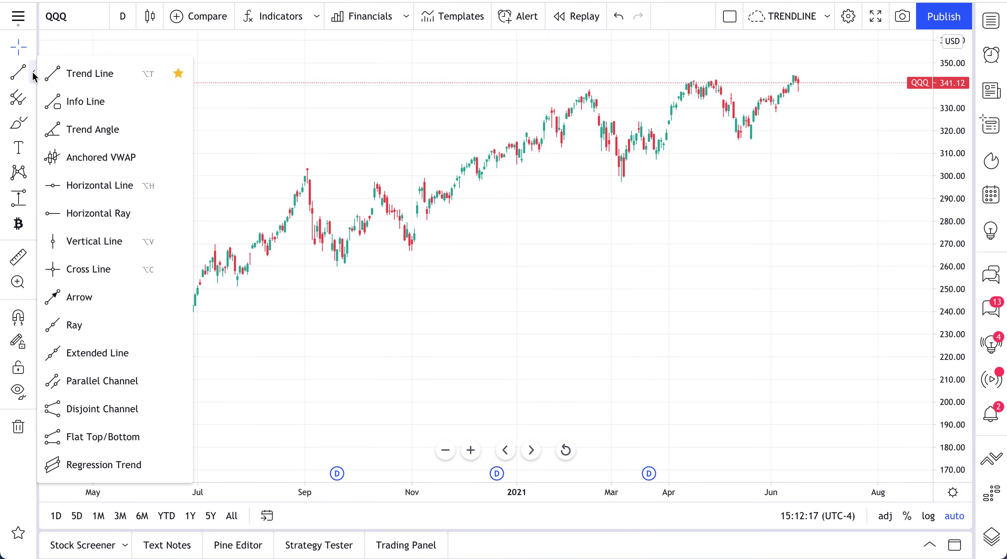
pyautogui.click(88, 74)
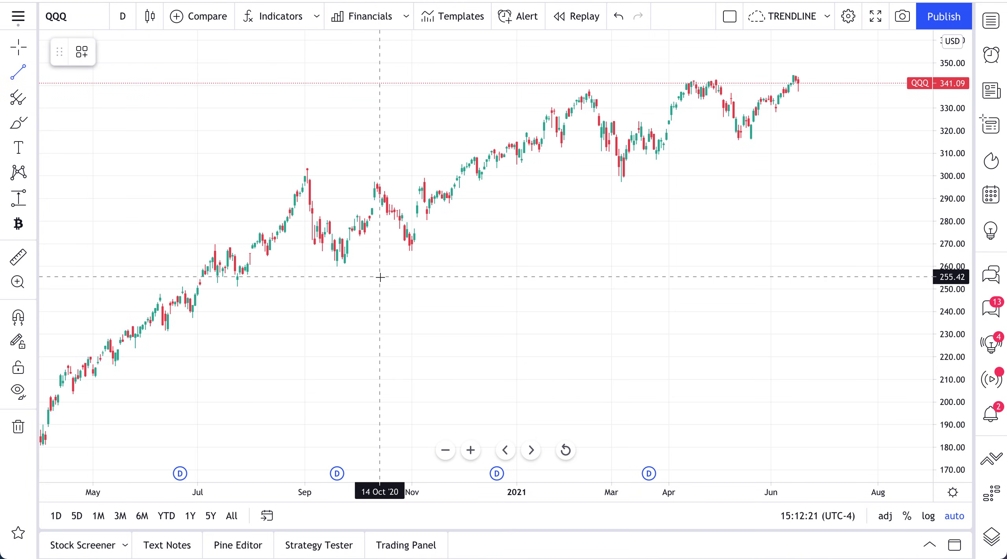
pyautogui.click(337, 266)
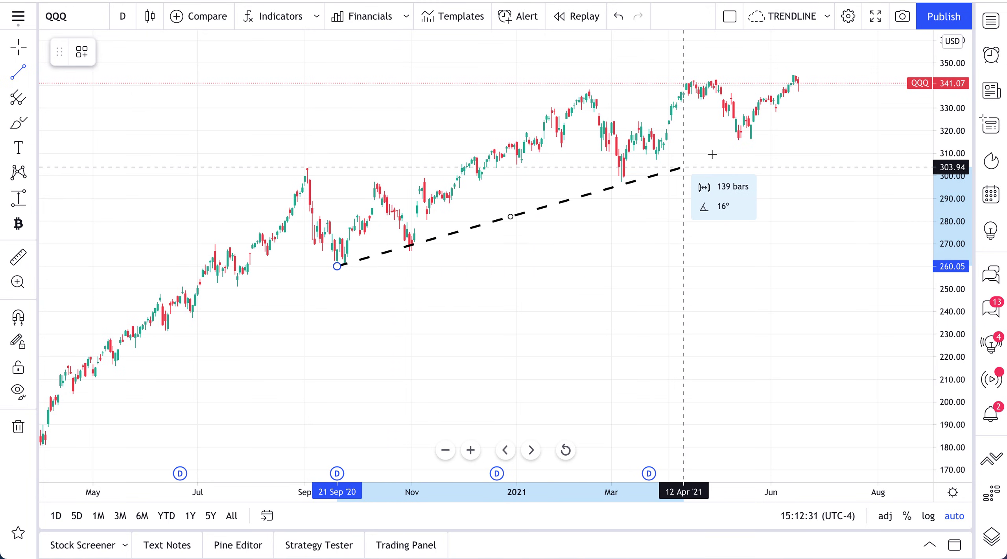
pyautogui.click(852, 107)
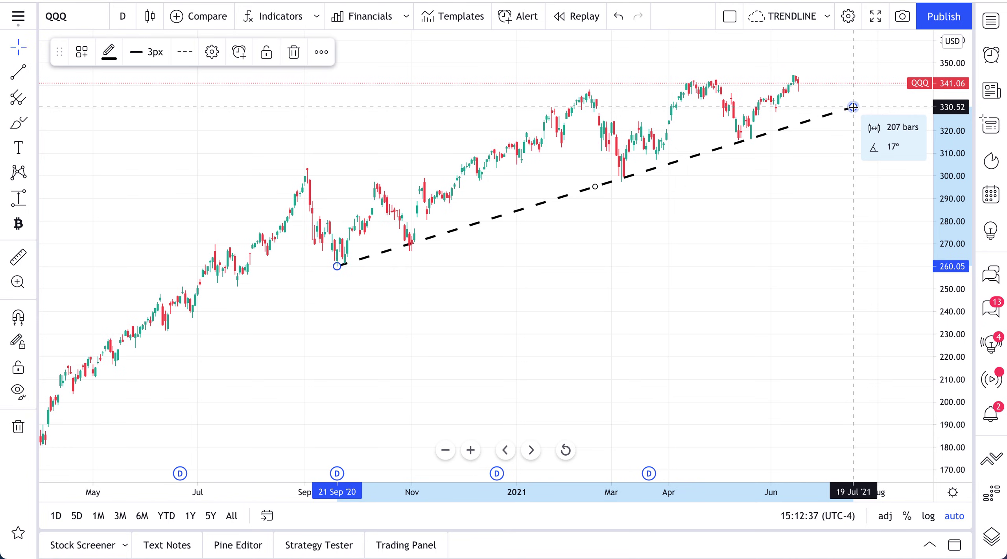
pyautogui.click(573, 275)
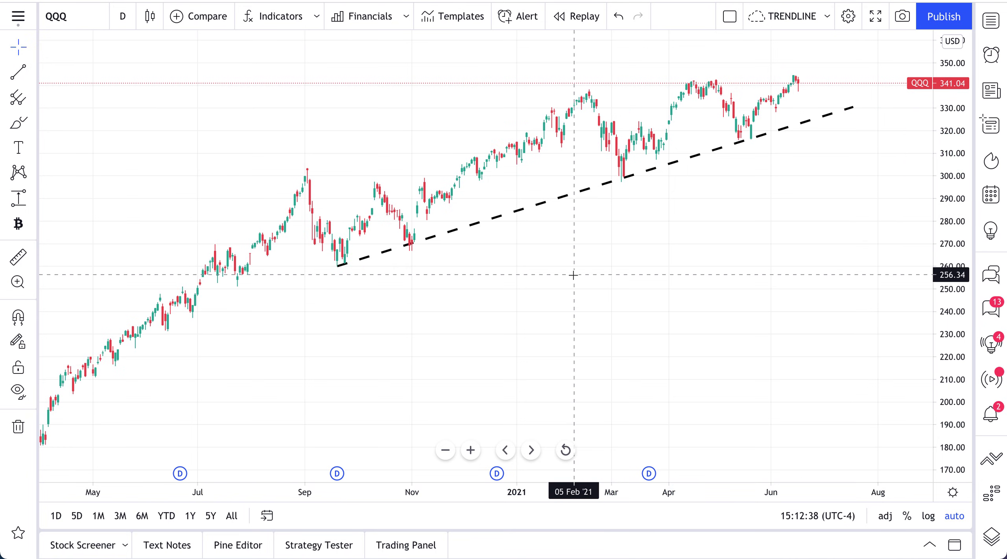
# Step: Add the text "Bullish trend!" to the new trend line and move its settings dialog clear of the label
pyautogui.doubleClick(560, 201)
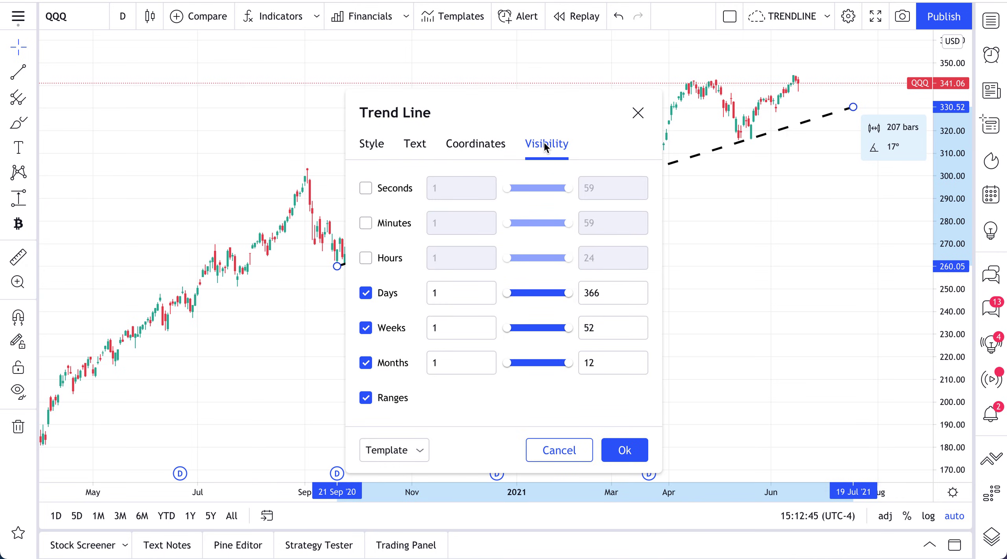
pyautogui.click(482, 144)
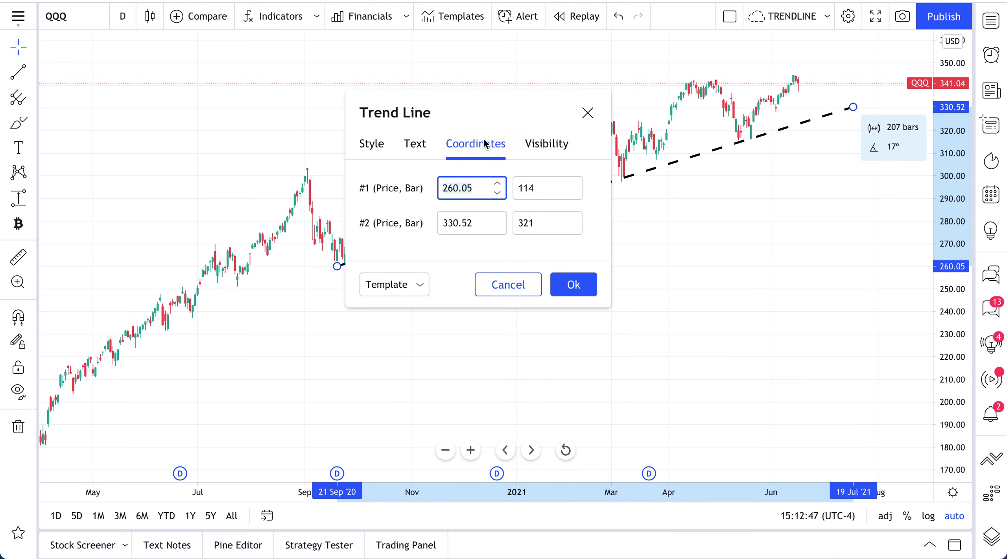
pyautogui.click(415, 144)
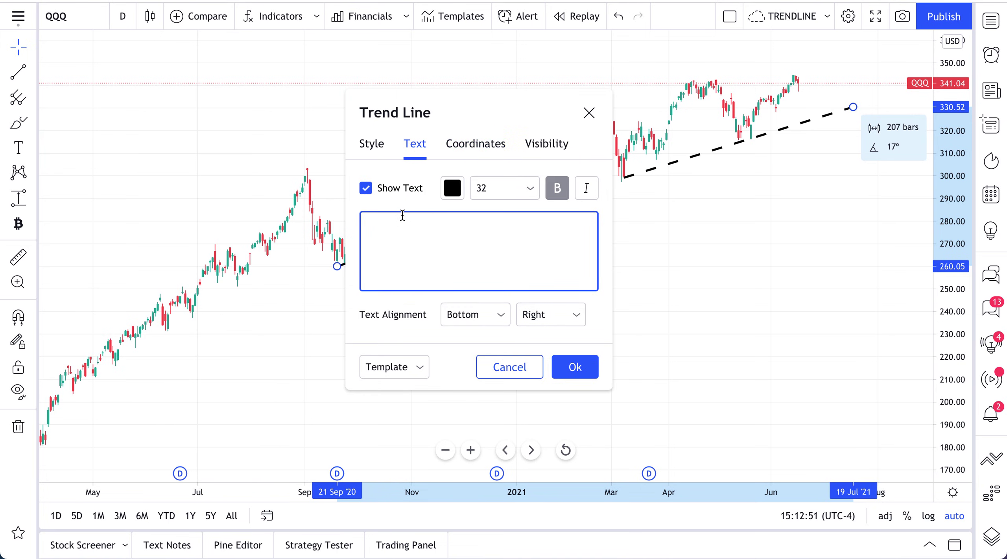
pyautogui.write('Bullish')
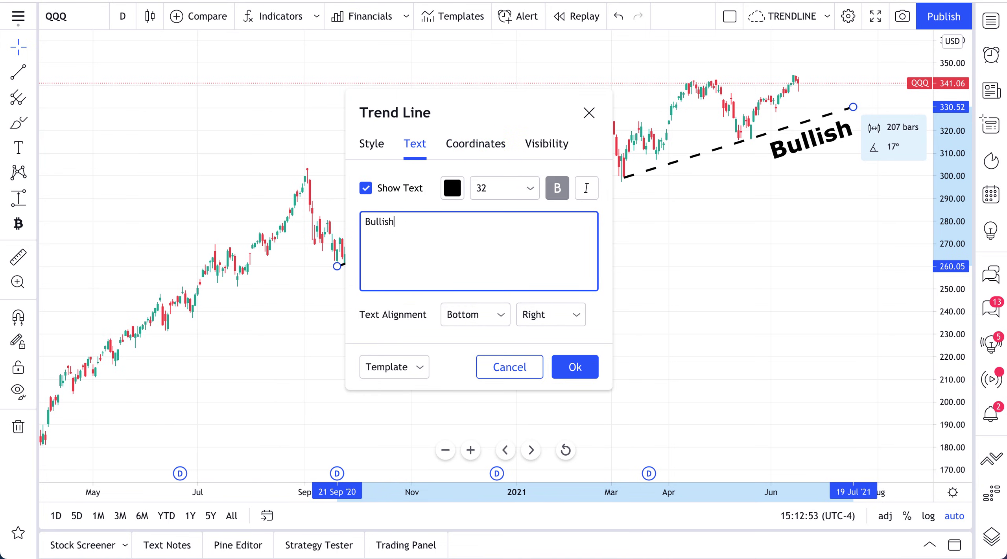
pyautogui.write(' trend!')
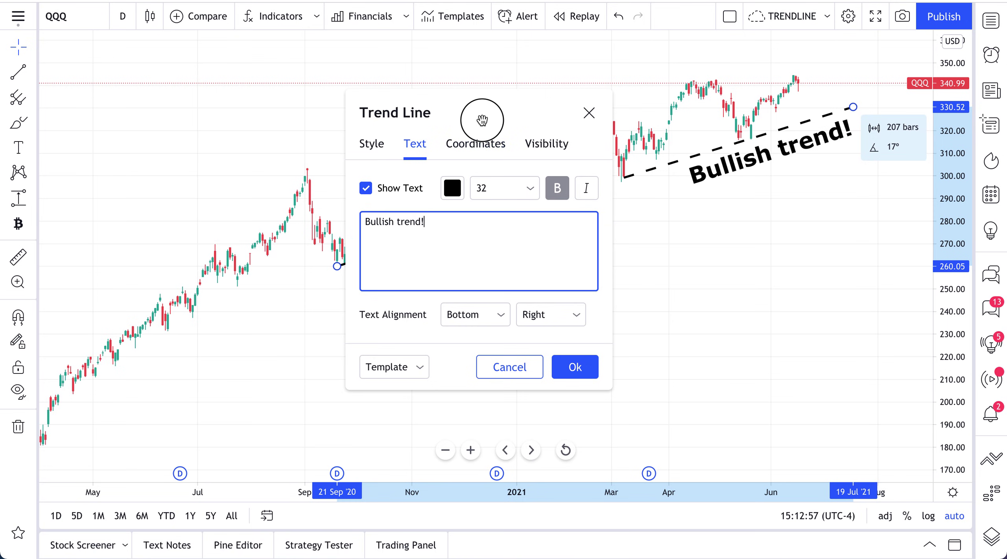
pyautogui.moveTo(479, 119); pyautogui.dragTo(241, 100)
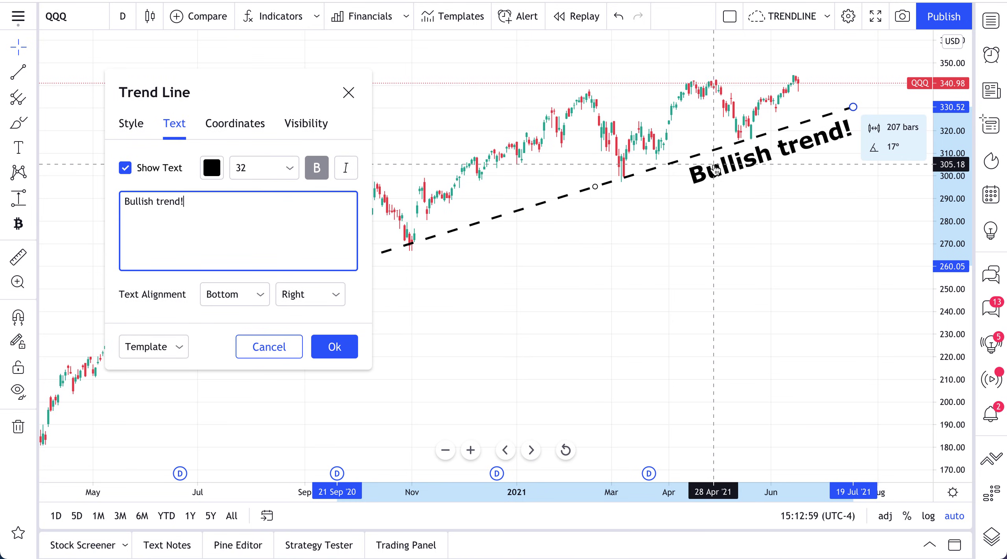
# Step: Set the horizontal alignment of the trend line's text label to Left
pyautogui.click(232, 301)
pyautogui.click(288, 301)
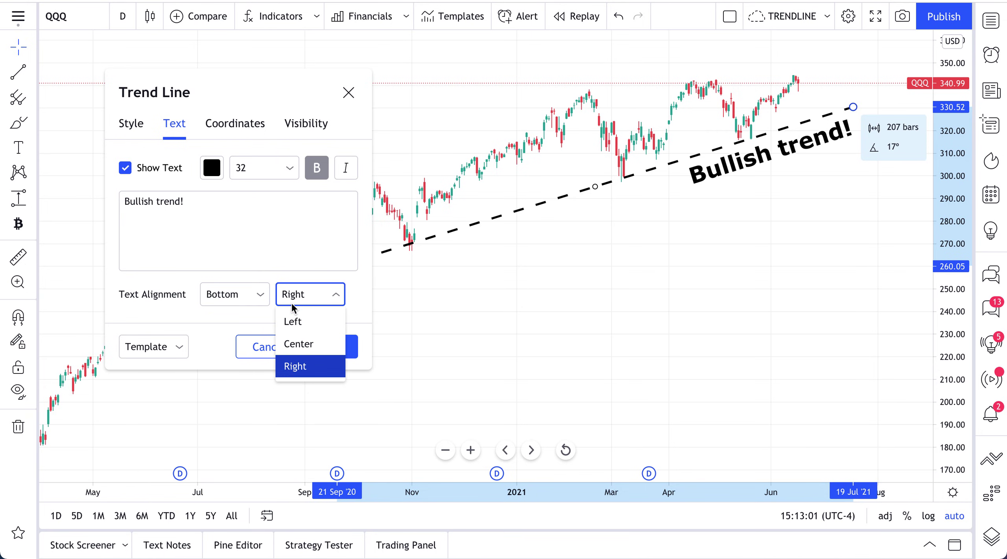
pyautogui.click(293, 320)
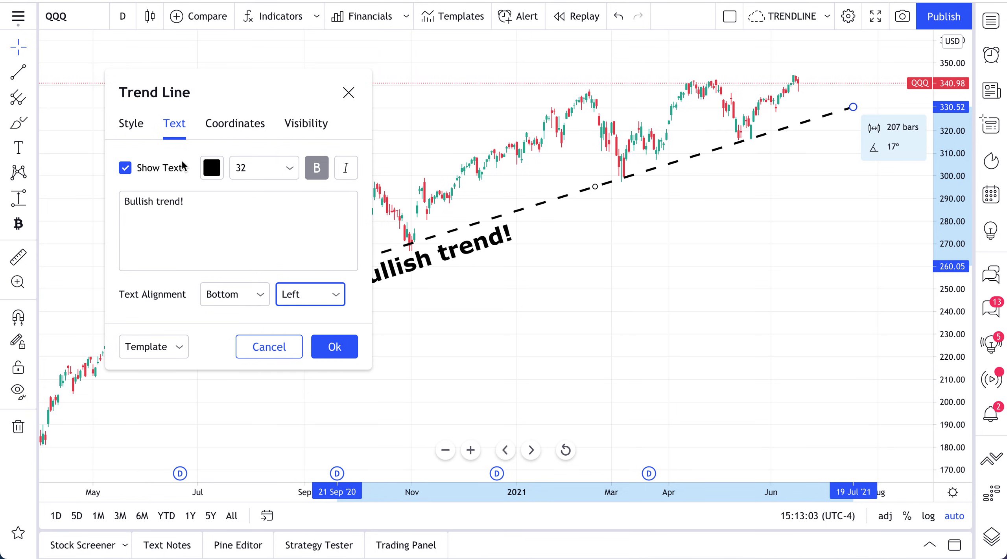
# Step: Set the trend line's line style to solid
pyautogui.click(131, 124)
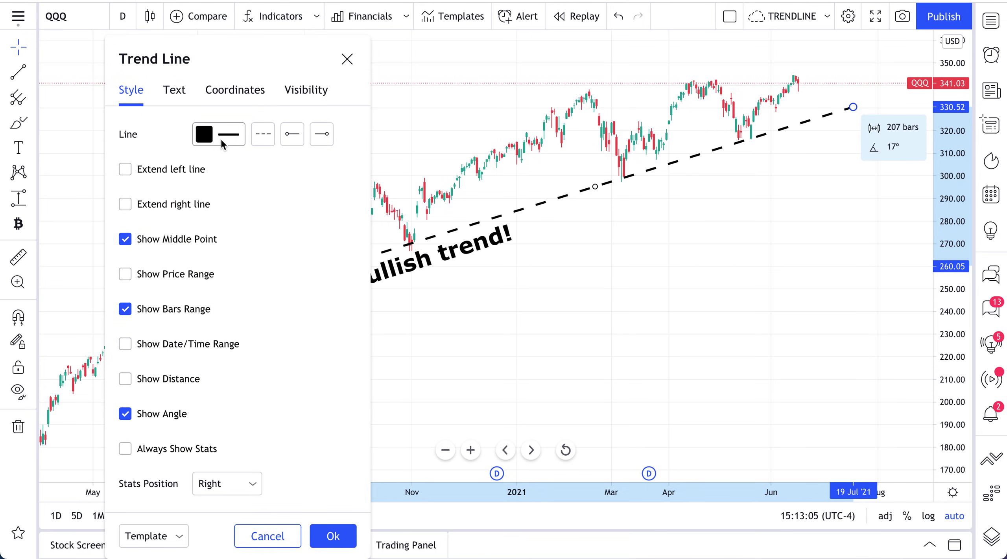
pyautogui.click(259, 136)
pyautogui.click(272, 157)
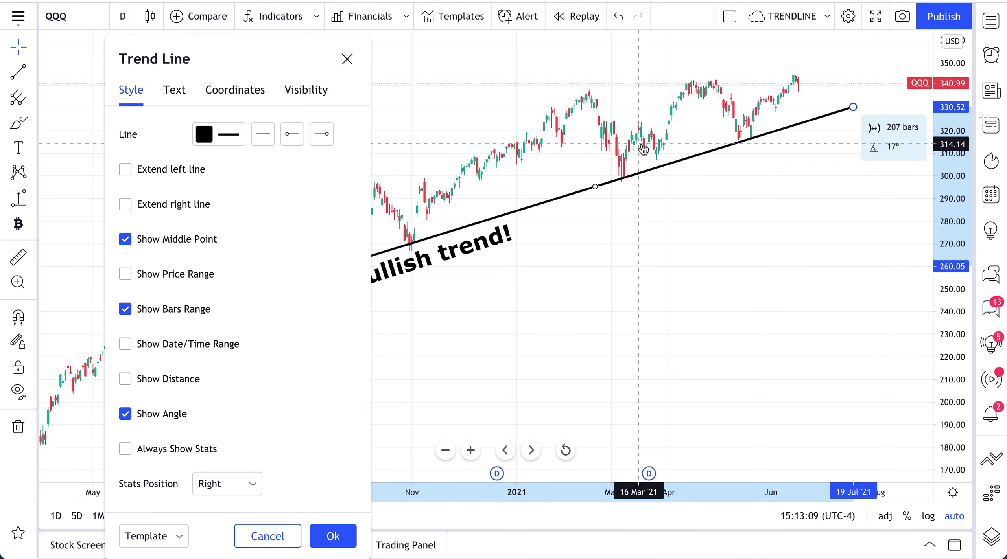
# Step: Hide the trend line's bars range, middle point and angle
pyautogui.click(167, 311)
pyautogui.click(169, 244)
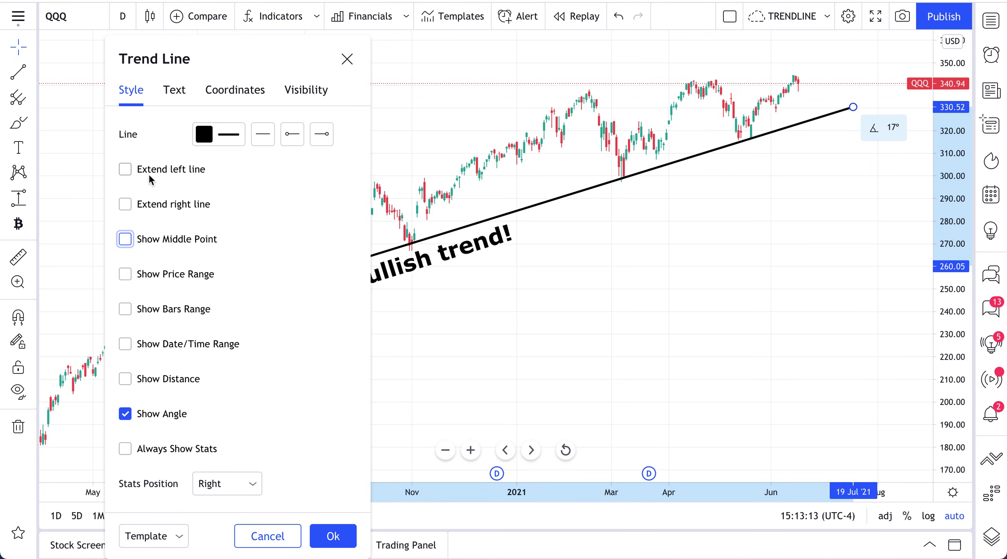
pyautogui.click(151, 414)
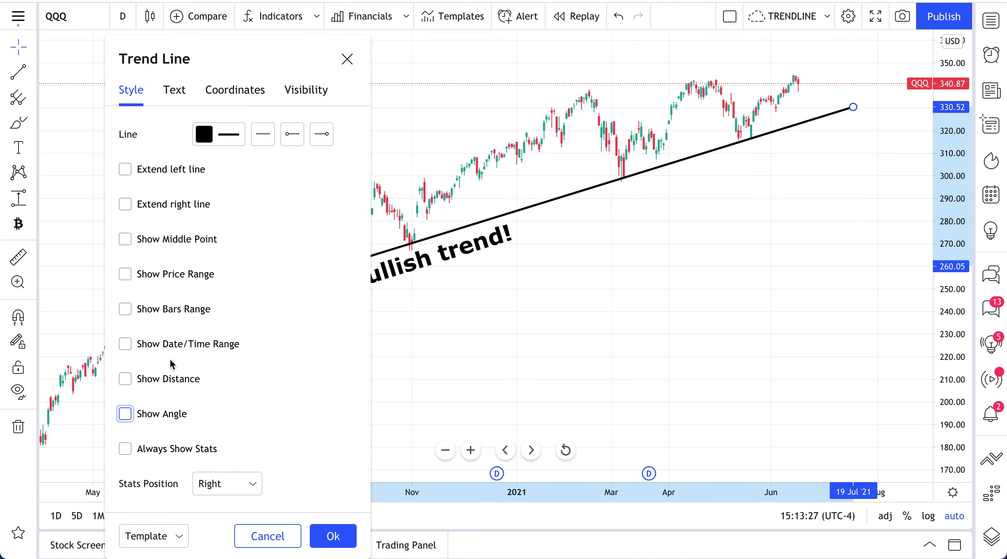
# Step: Show the price range on the trend line, close its settings and select the line to display the stat
pyautogui.click(125, 274)
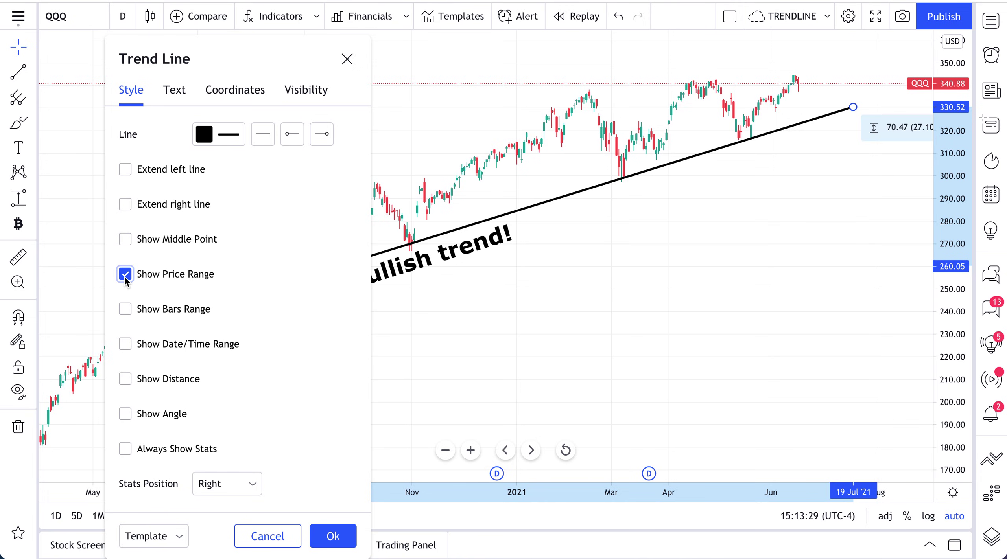
pyautogui.click(346, 60)
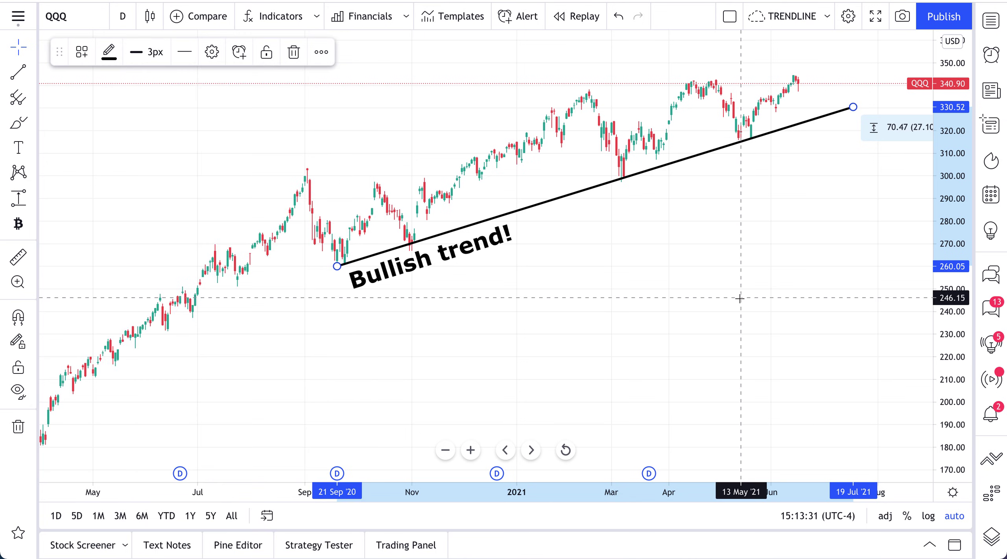
pyautogui.moveTo(742, 296); pyautogui.dragTo(599, 310)
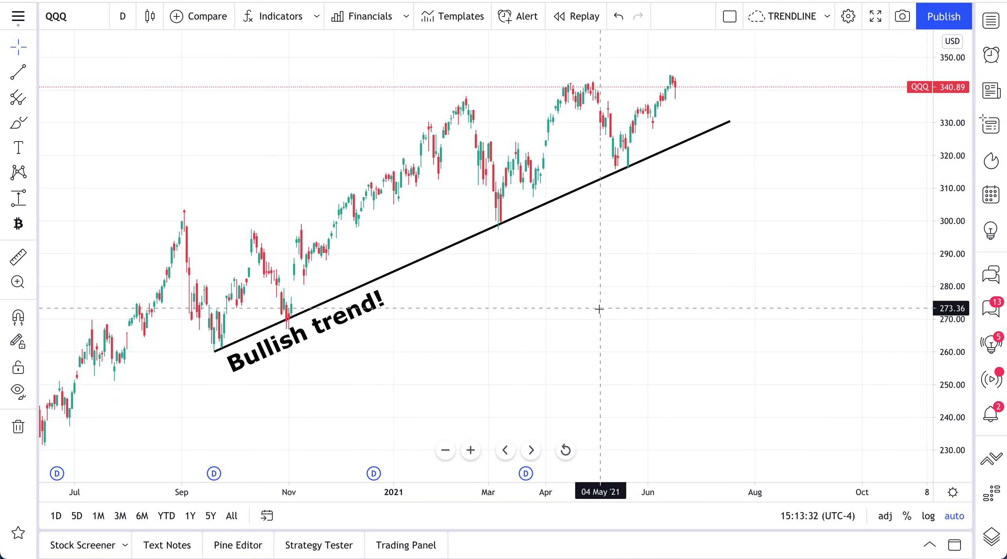
pyautogui.click(581, 189)
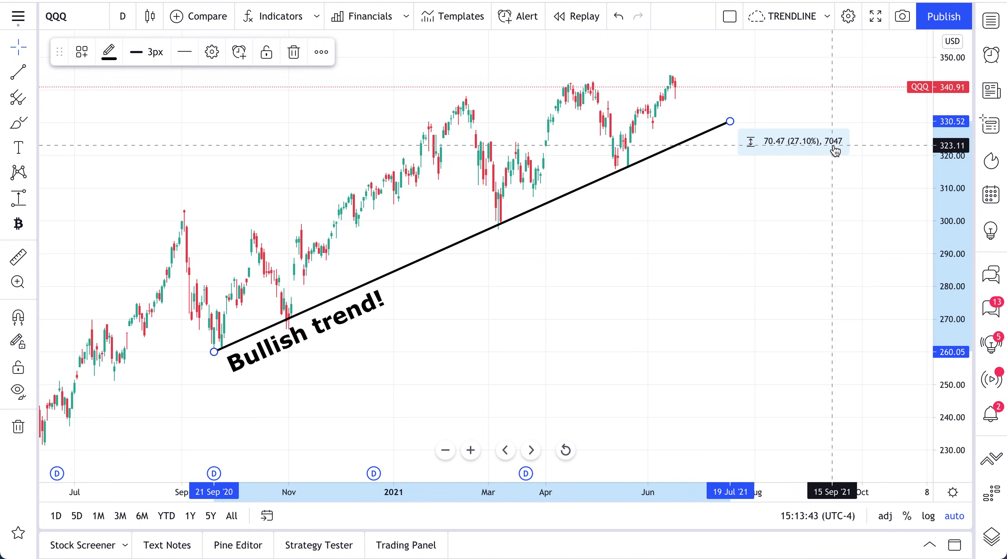
# Step: Hide the trend line's price range, briefly try the price range and angle stats, and accept the settings with both off
pyautogui.doubleClick(531, 208)
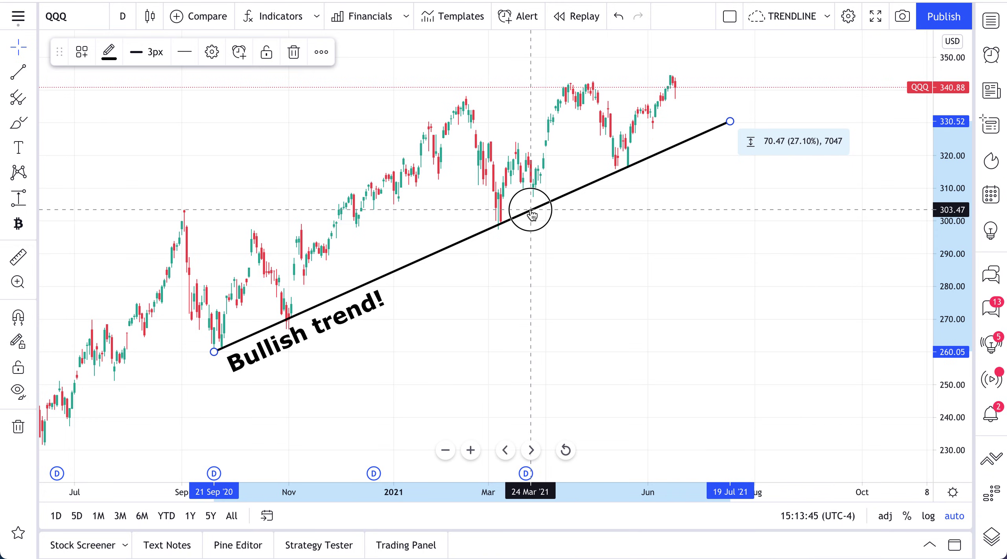
pyautogui.click(455, 258)
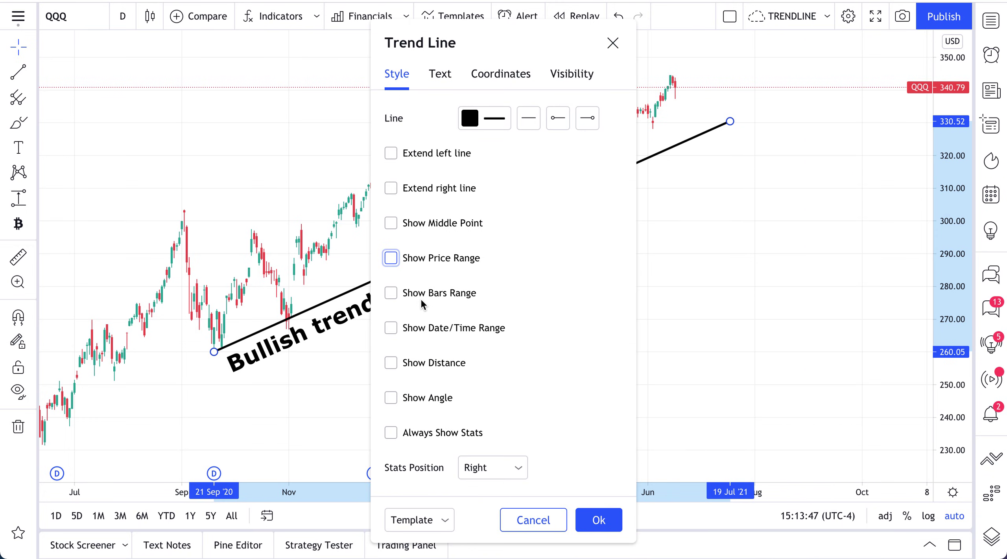
pyautogui.click(440, 261)
pyautogui.click(440, 260)
pyautogui.click(415, 401)
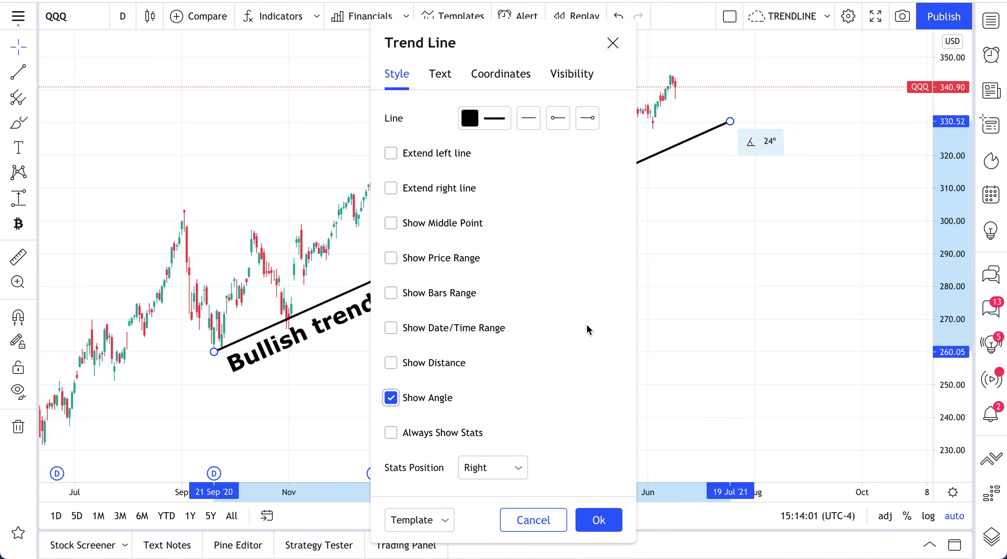
pyautogui.click(437, 398)
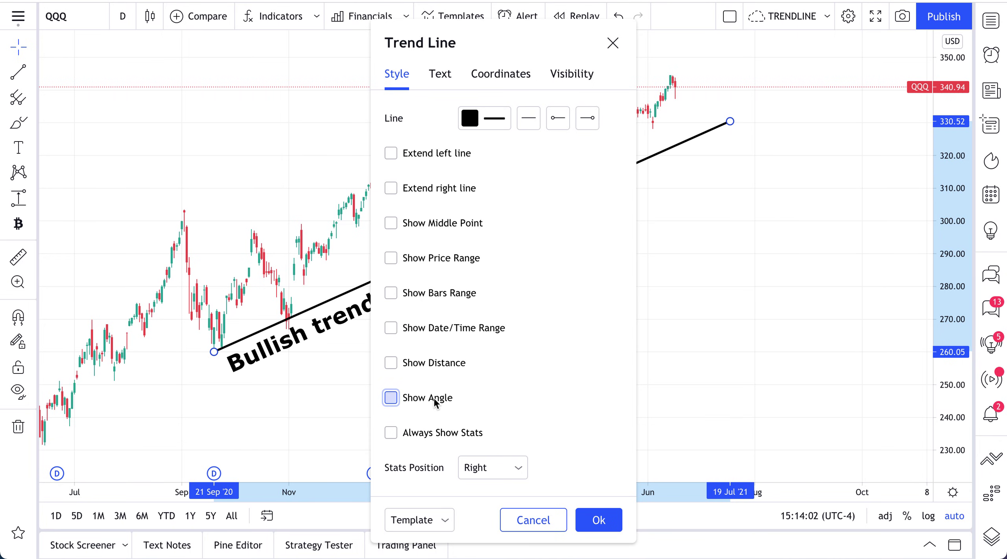
pyautogui.click(604, 521)
pyautogui.click(600, 330)
# Step: With the Brush, circle the lows touching the trend line in November, March and May, and trace the price swings from March to June 2021
pyautogui.moveTo(461, 353); pyautogui.dragTo(603, 343)
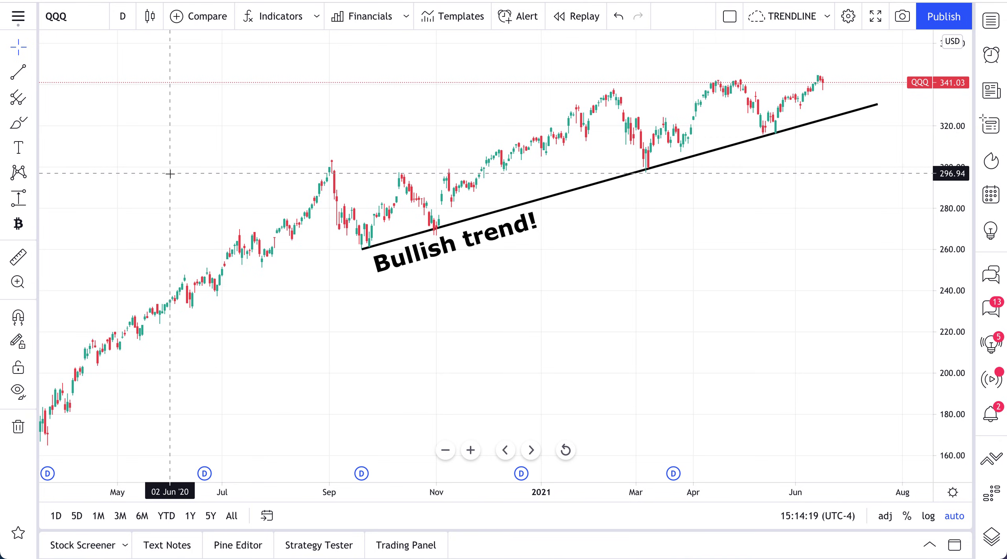
pyautogui.click(19, 123)
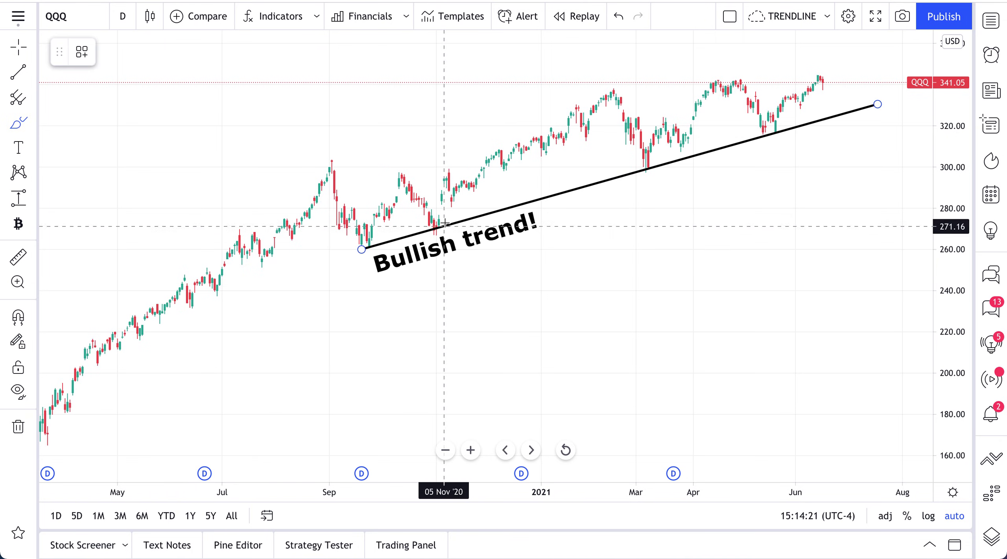
pyautogui.moveTo(433, 211)
pyautogui.mouseDown()
pyautogui.moveTo(438, 232)
pyautogui.moveTo(434, 216)
pyautogui.mouseUp()
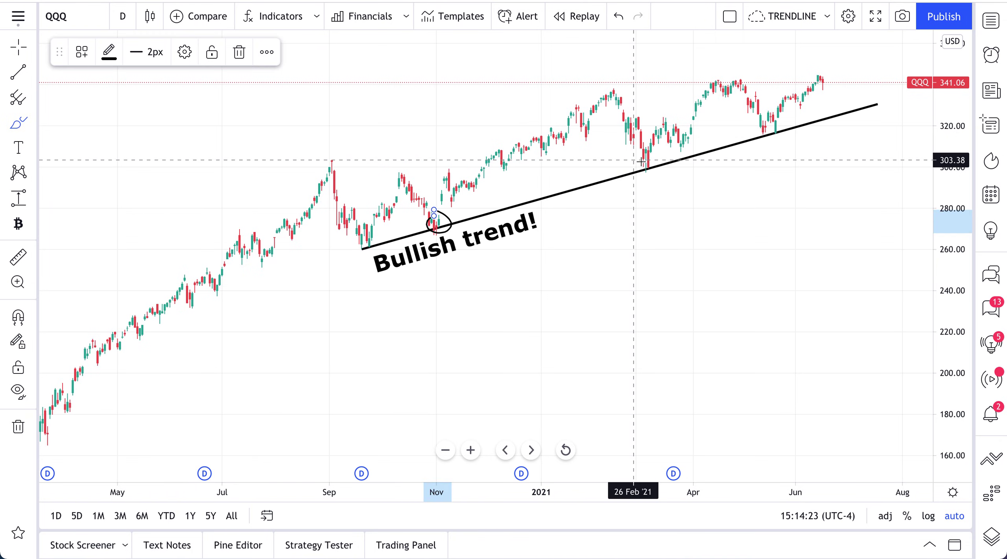
pyautogui.moveTo(641, 161)
pyautogui.mouseDown()
pyautogui.moveTo(635, 175)
pyautogui.moveTo(660, 177)
pyautogui.moveTo(641, 160)
pyautogui.mouseUp()
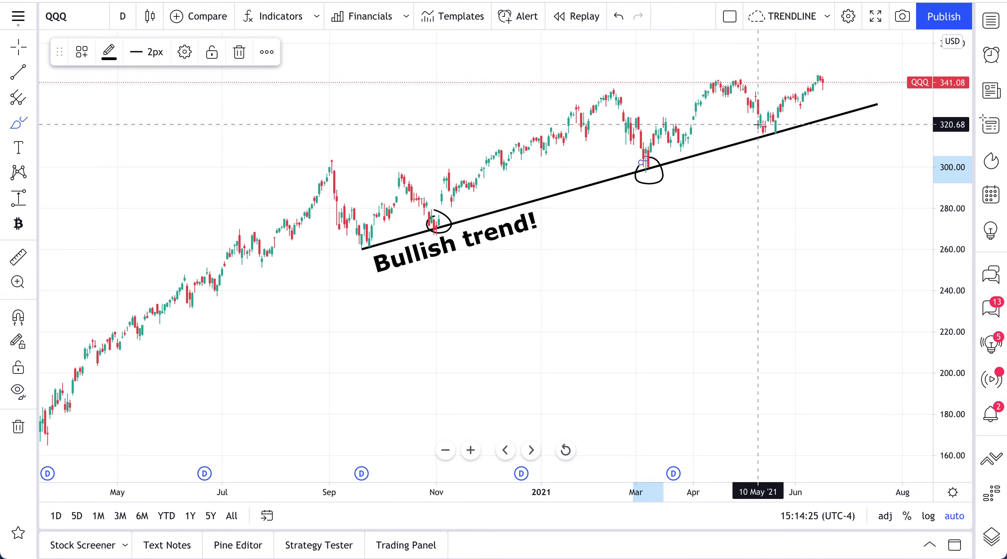
pyautogui.moveTo(758, 124)
pyautogui.mouseDown()
pyautogui.moveTo(757, 134)
pyautogui.moveTo(771, 135)
pyautogui.moveTo(773, 118)
pyautogui.moveTo(783, 123)
pyautogui.moveTo(774, 137)
pyautogui.moveTo(786, 131)
pyautogui.moveTo(776, 125)
pyautogui.mouseUp()
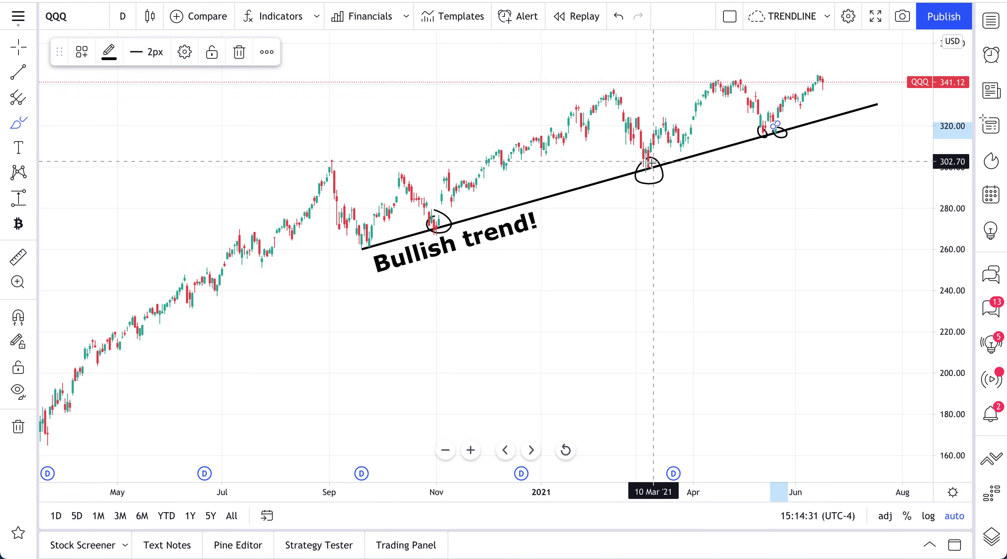
pyautogui.moveTo(651, 163)
pyautogui.mouseDown()
pyautogui.moveTo(673, 120)
pyautogui.moveTo(692, 149)
pyautogui.moveTo(739, 76)
pyautogui.moveTo(760, 118)
pyautogui.moveTo(776, 123)
pyautogui.moveTo(822, 67)
pyautogui.moveTo(835, 80)
pyautogui.mouseUp()
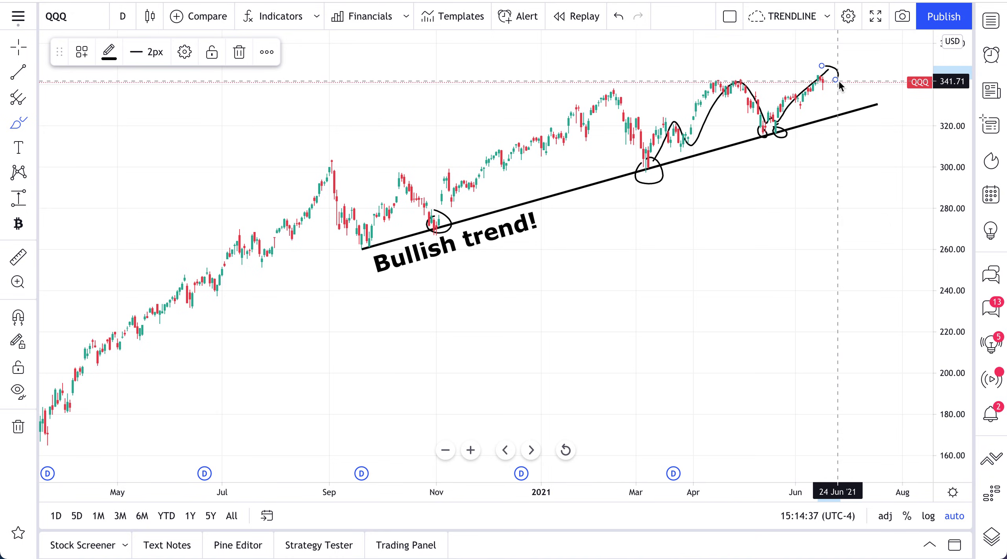
# Step: Undo all the brush circles and swing strokes, and switch back to the cross cursor
pyautogui.hotkey('ctrl', 'z')
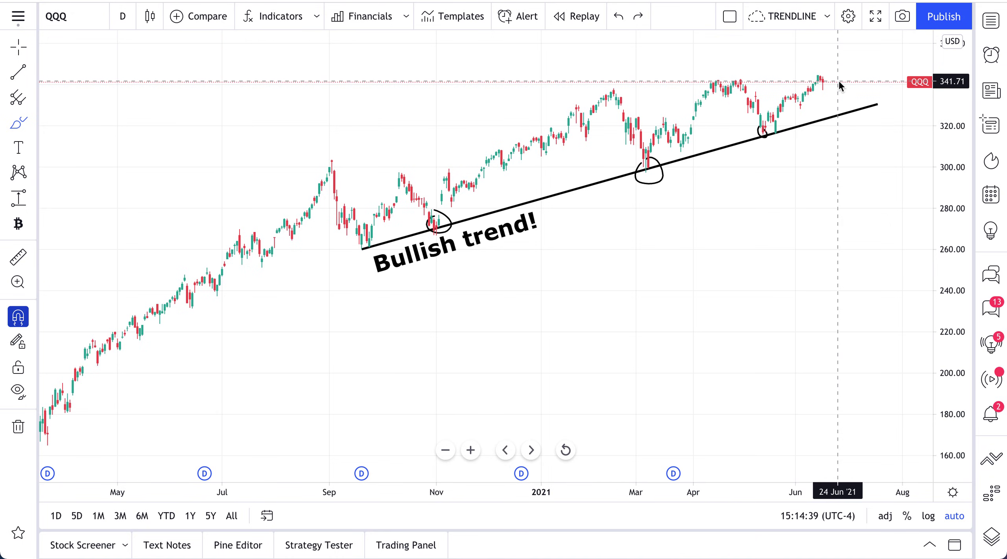
pyautogui.hotkey('ctrl', 'z')
pyautogui.hotkey('ctrl', 'z')
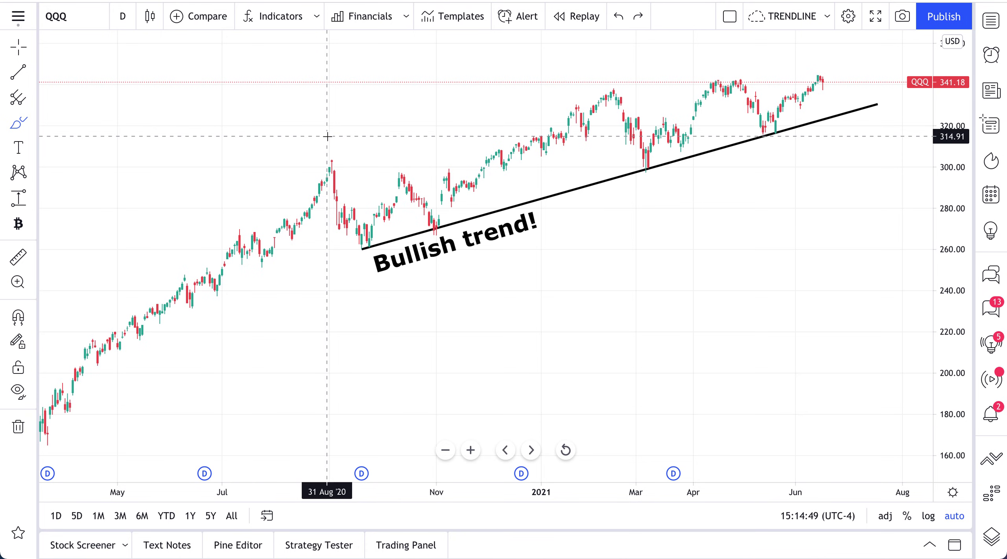
pyautogui.scroll(1, 327, 136)
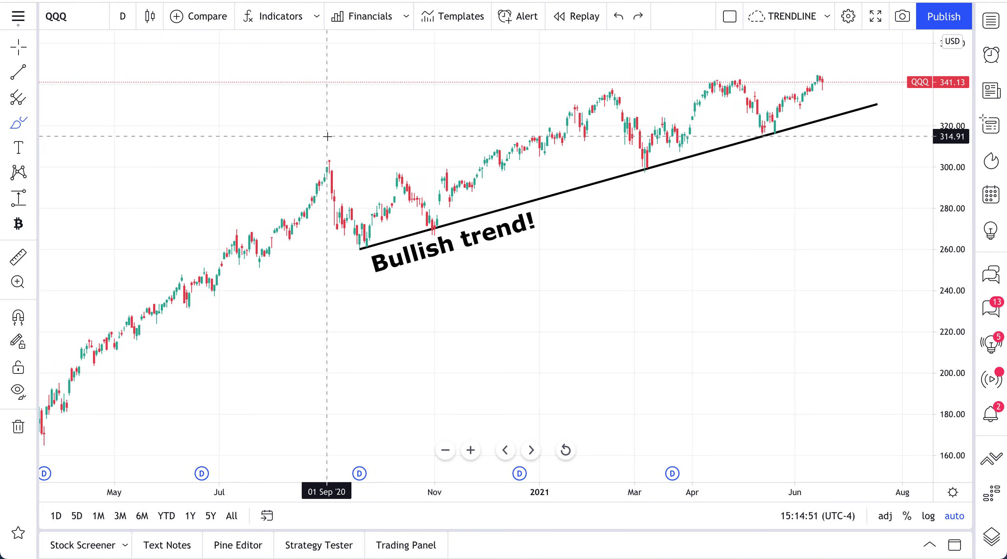
pyautogui.click(18, 47)
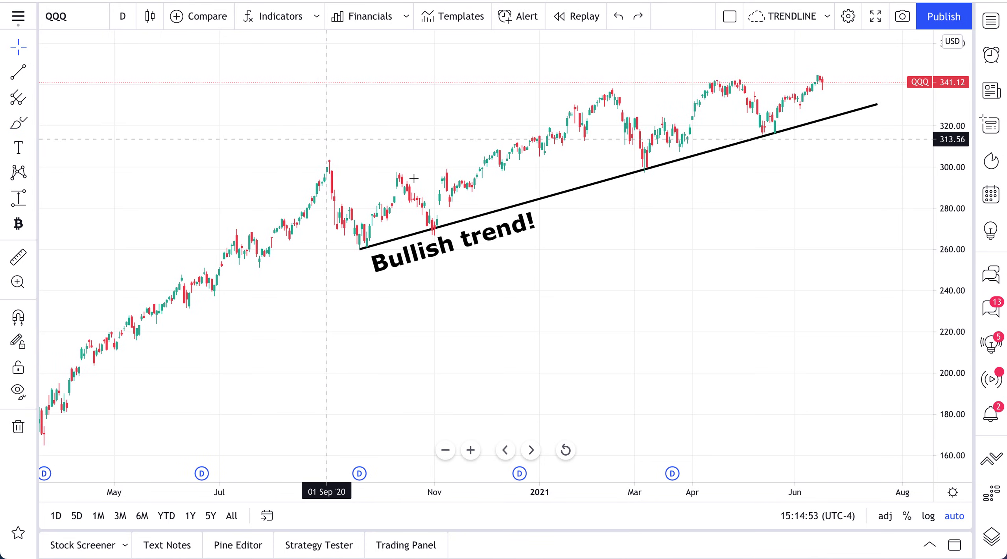
# Step: Extend the trend line to the left and accept its settings
pyautogui.doubleClick(384, 246)
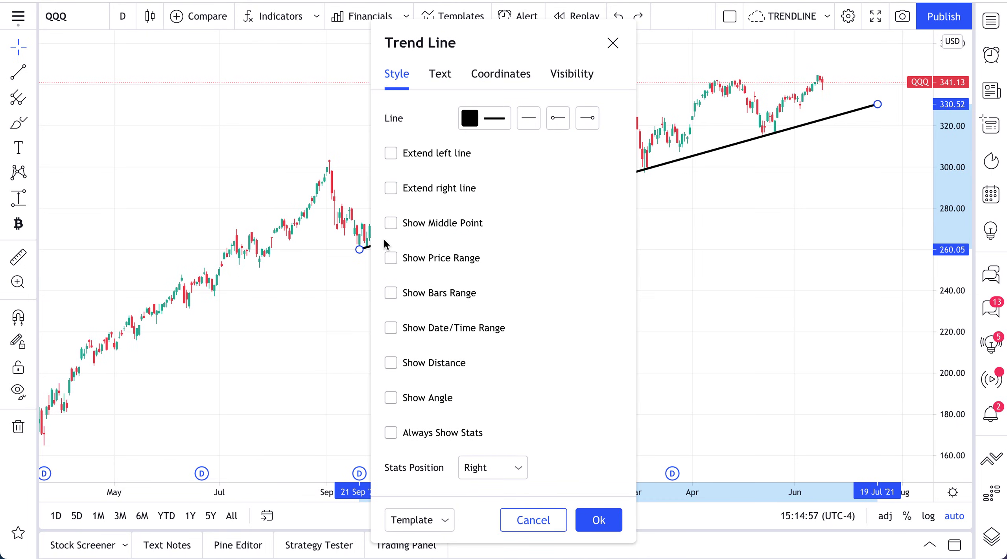
pyautogui.click(391, 154)
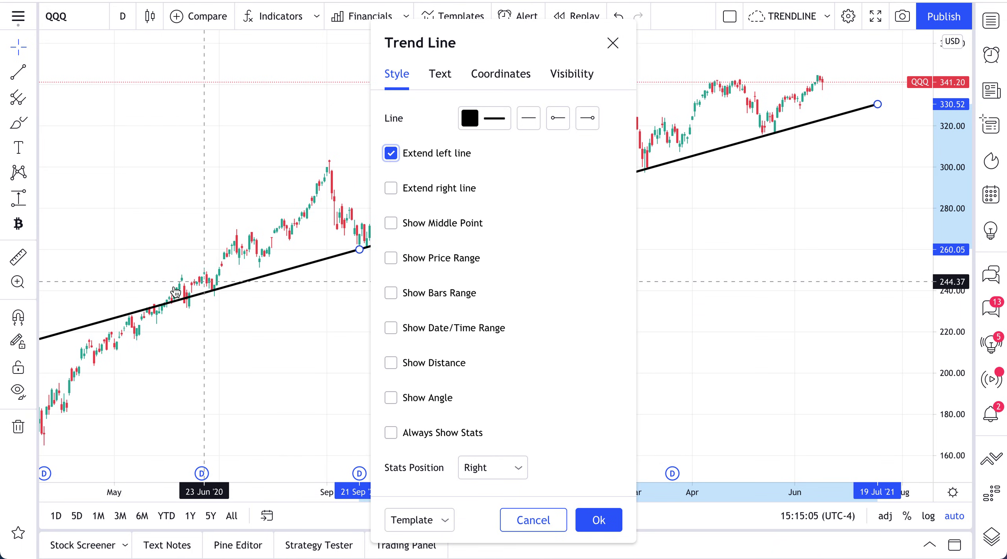
pyautogui.click(396, 152)
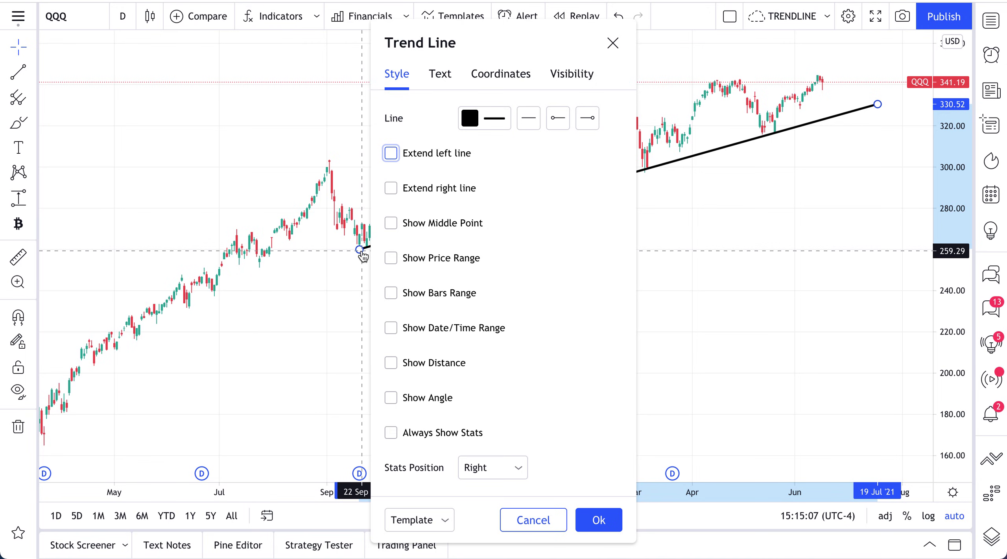
pyautogui.click(390, 153)
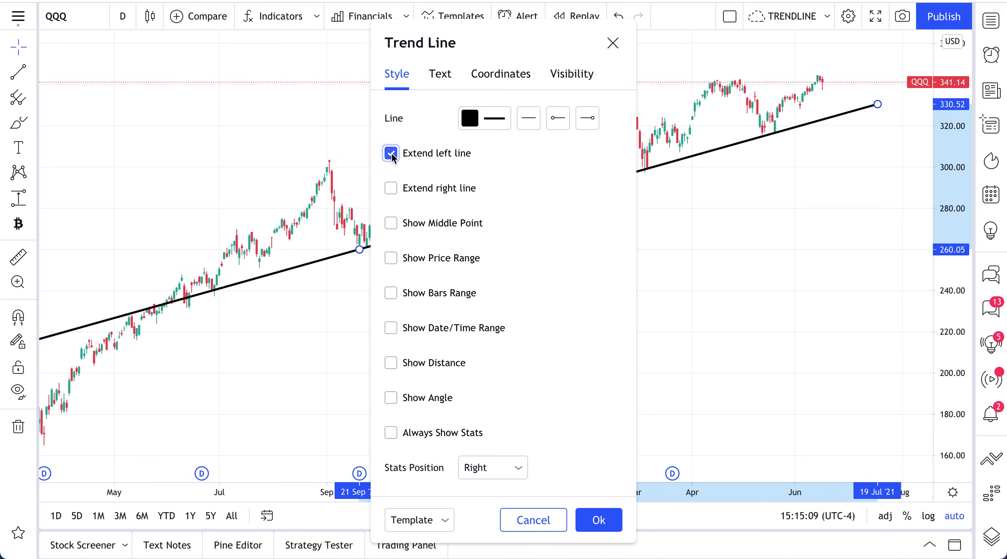
pyautogui.click(598, 520)
# Step: With the Brush, circle the lows touching the trend line in early and late June, September and November 2020, and March 2021
pyautogui.scroll(-4, 393, 350)
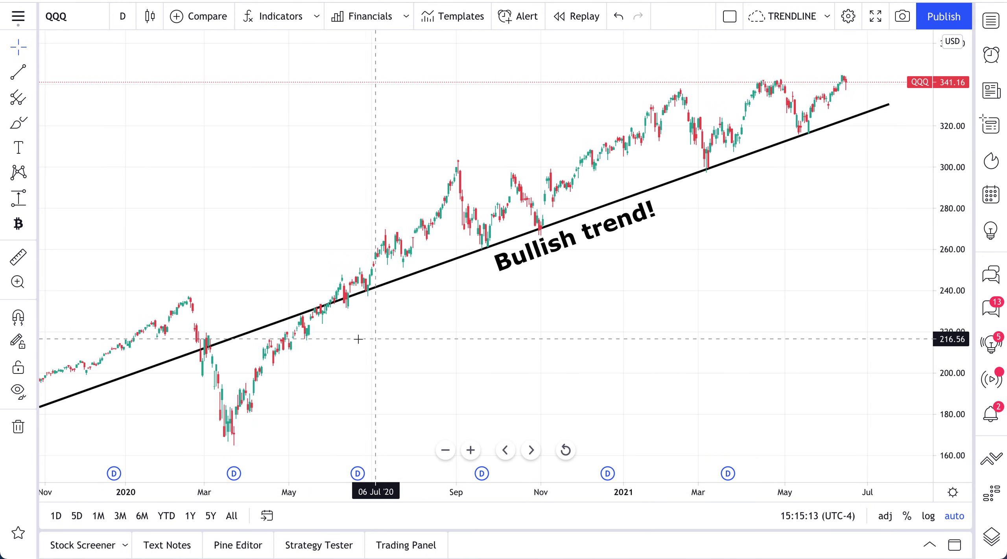
pyautogui.scroll(3, 393, 339)
pyautogui.moveTo(354, 338); pyautogui.dragTo(459, 341)
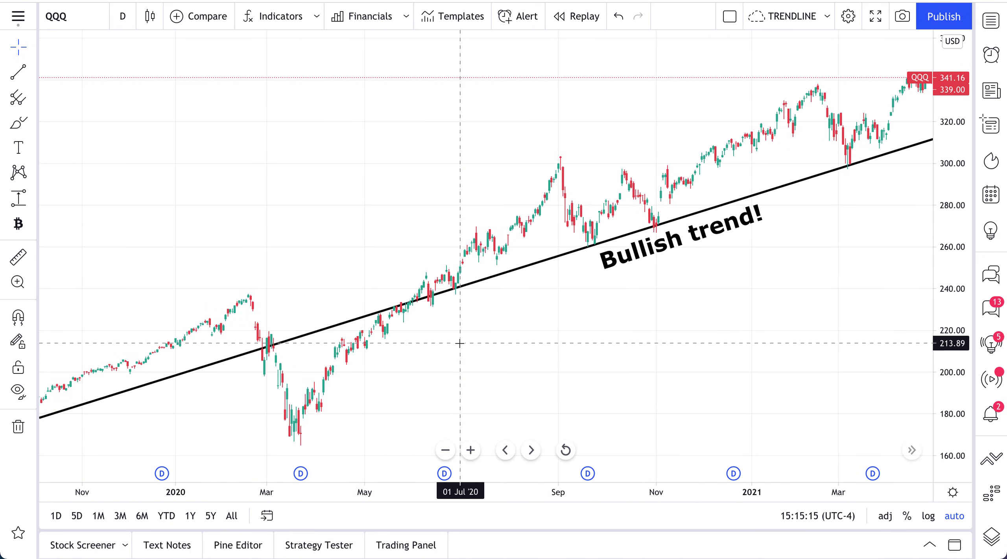
pyautogui.scroll(2, 459, 342)
pyautogui.click(19, 126)
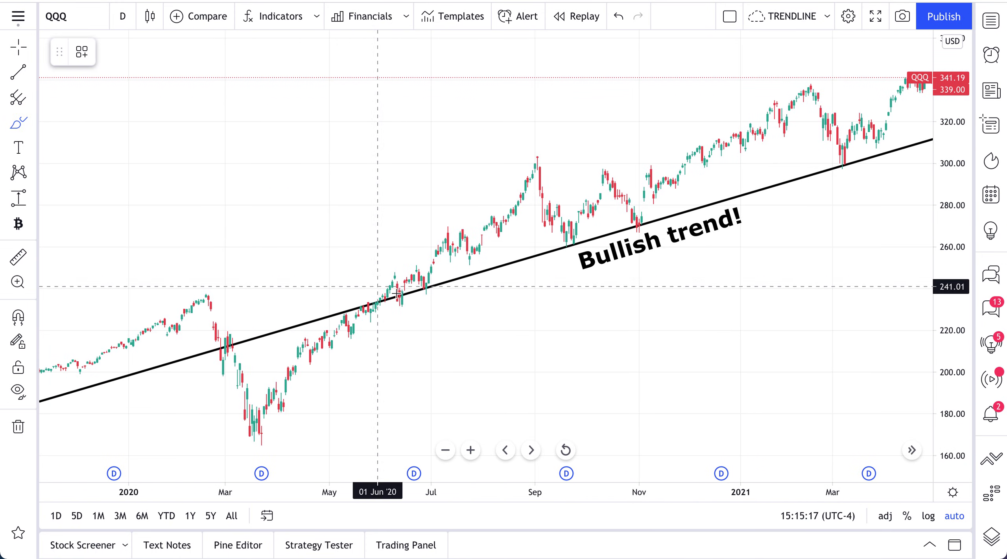
pyautogui.moveTo(425, 283)
pyautogui.mouseDown()
pyautogui.moveTo(417, 286)
pyautogui.moveTo(433, 296)
pyautogui.moveTo(428, 285)
pyautogui.mouseUp()
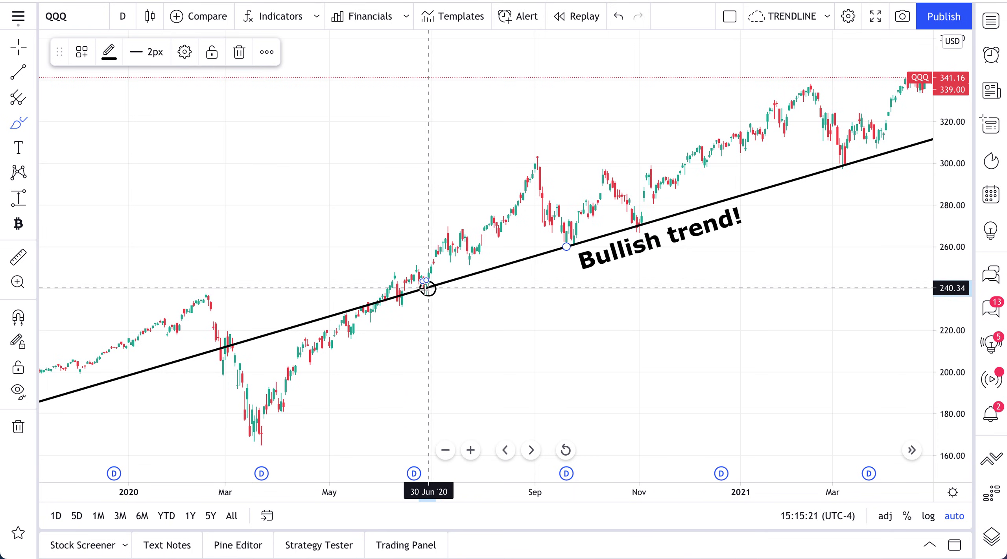
pyautogui.click(398, 290)
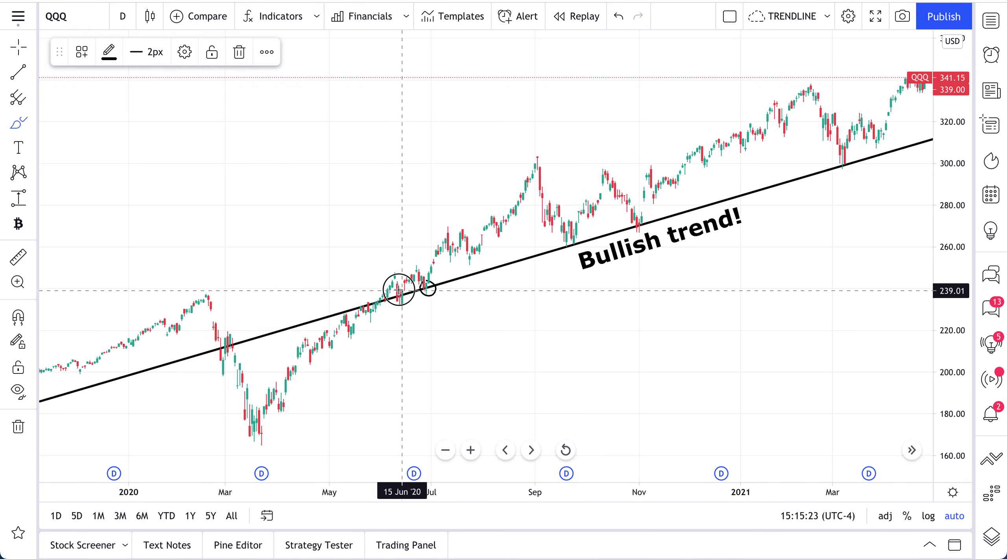
pyautogui.moveTo(398, 290)
pyautogui.mouseDown()
pyautogui.moveTo(389, 297)
pyautogui.moveTo(401, 309)
pyautogui.moveTo(413, 297)
pyautogui.moveTo(399, 300)
pyautogui.mouseUp()
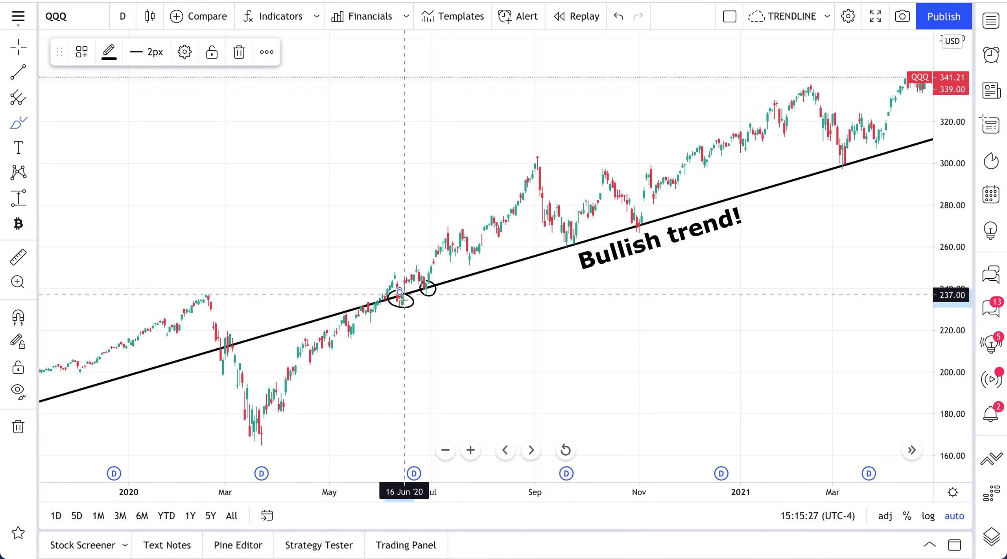
pyautogui.moveTo(571, 231)
pyautogui.mouseDown()
pyautogui.moveTo(561, 242)
pyautogui.moveTo(574, 232)
pyautogui.mouseUp()
pyautogui.moveTo(629, 214); pyautogui.dragTo(636, 220)
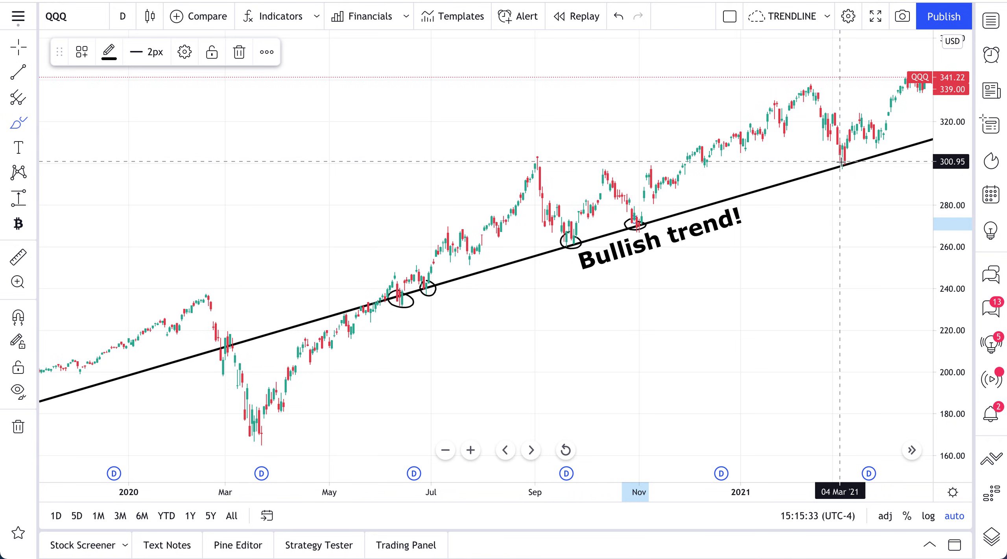
pyautogui.moveTo(840, 163)
pyautogui.mouseDown()
pyautogui.moveTo(824, 166)
pyautogui.moveTo(857, 165)
pyautogui.moveTo(845, 157)
pyautogui.mouseUp()
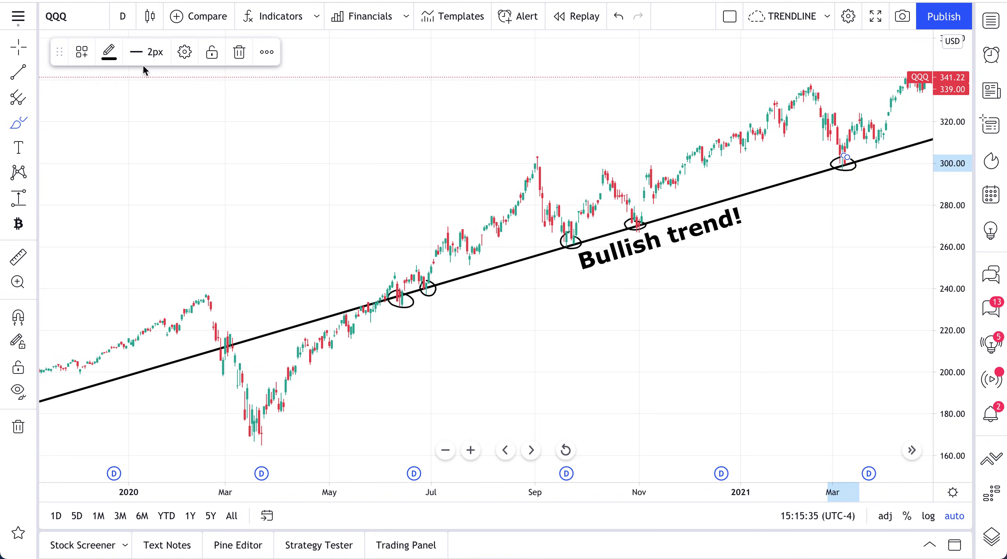
# Step: Switch back to the cross cursor and undo all the brush circles along the trend line
pyautogui.click(9, 53)
pyautogui.moveTo(359, 139); pyautogui.dragTo(180, 137)
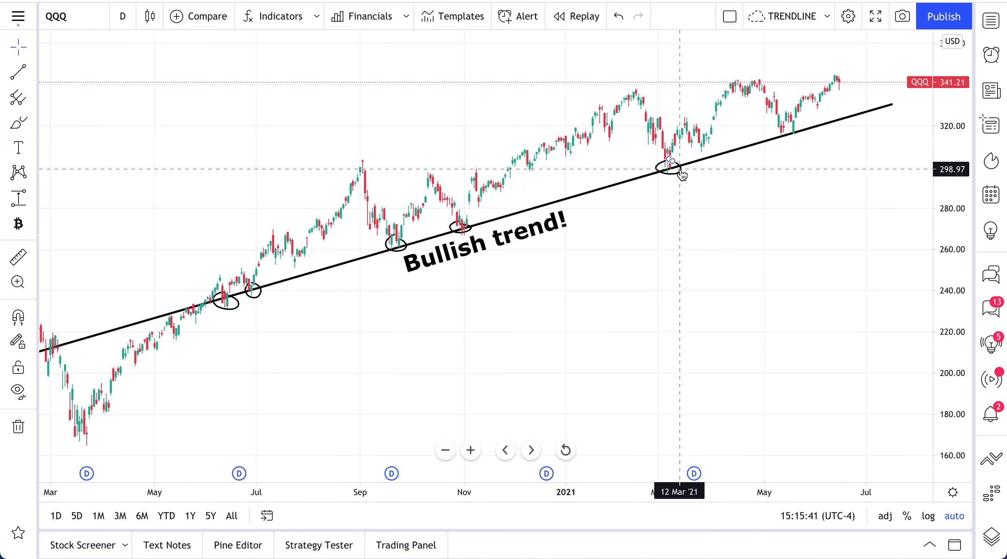
pyautogui.hotkey('ctrl', 'z')
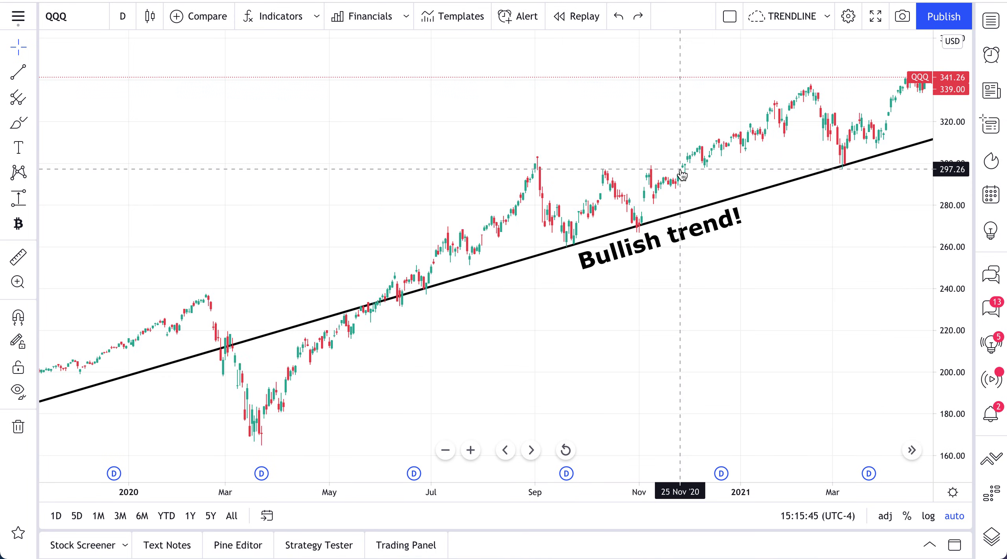
pyautogui.moveTo(720, 272); pyautogui.dragTo(524, 288)
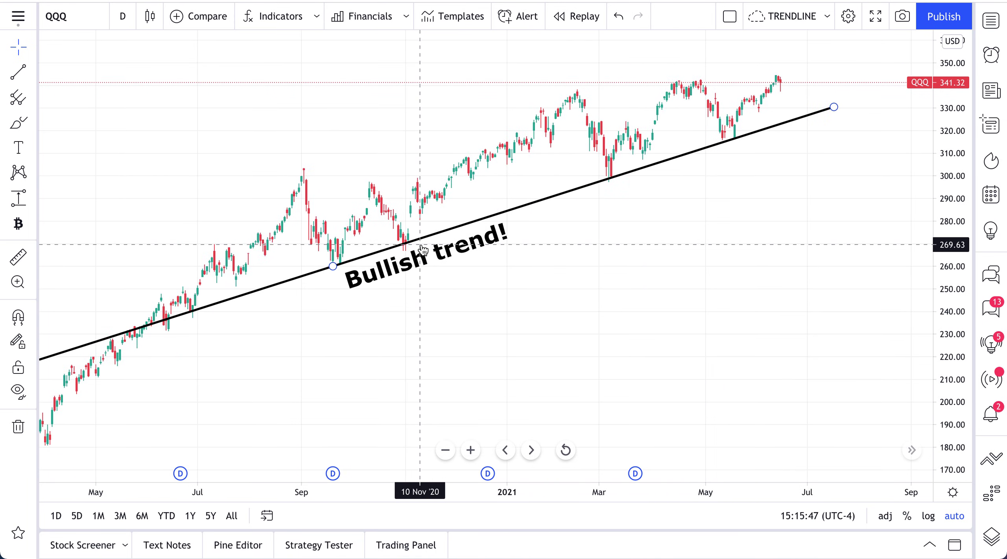
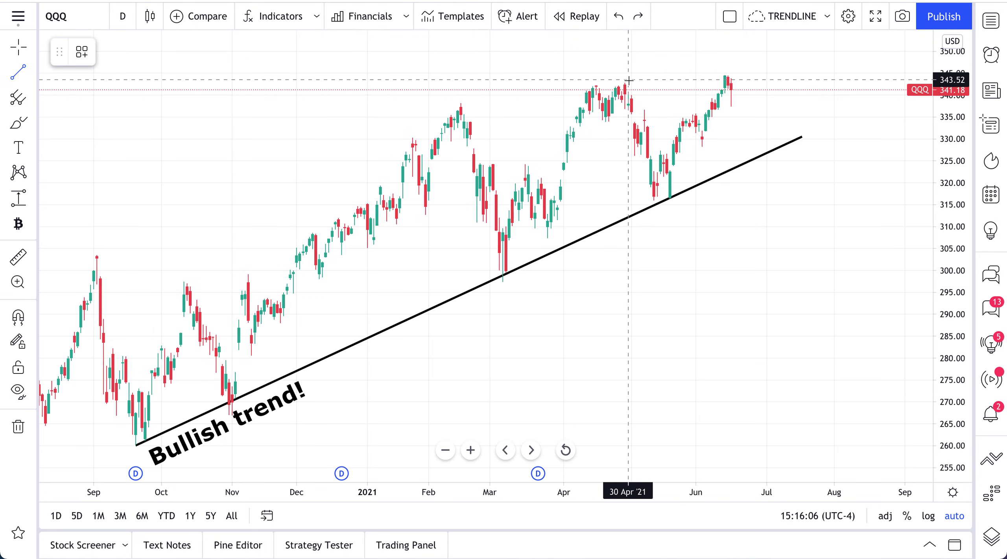
# Step: Draw a nearly horizontal trend line at about 343 across the highs from mid-April to mid-June 2021
pyautogui.click(624, 83)
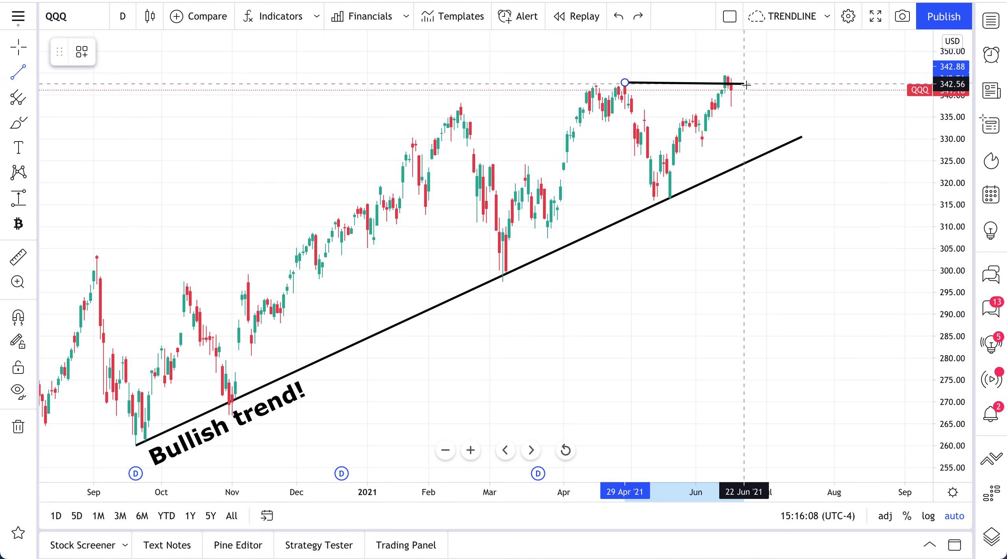
pyautogui.click(738, 81)
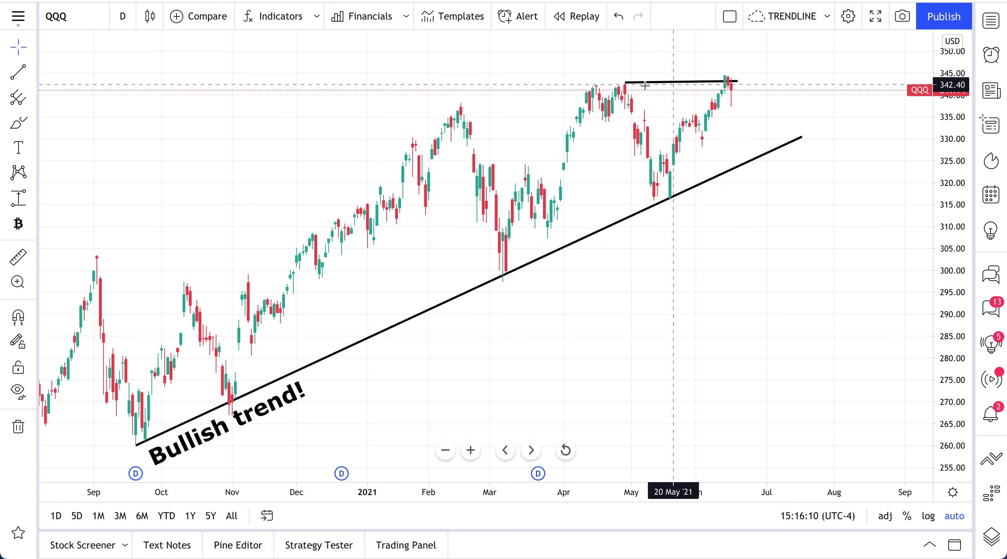
pyautogui.moveTo(624, 83); pyautogui.dragTo(590, 82)
pyautogui.click(546, 90)
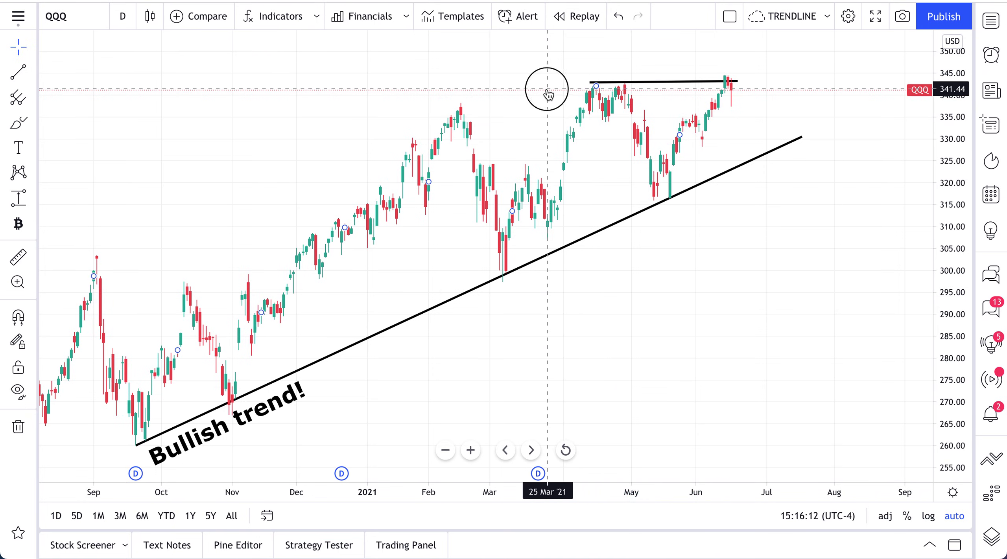
# Step: With the Brush, circle the April highs at the upper line and the September, November, March and May lows on the bullish trend line
pyautogui.click(16, 126)
pyautogui.moveTo(609, 66)
pyautogui.mouseDown()
pyautogui.moveTo(645, 99)
pyautogui.moveTo(612, 68)
pyautogui.mouseUp()
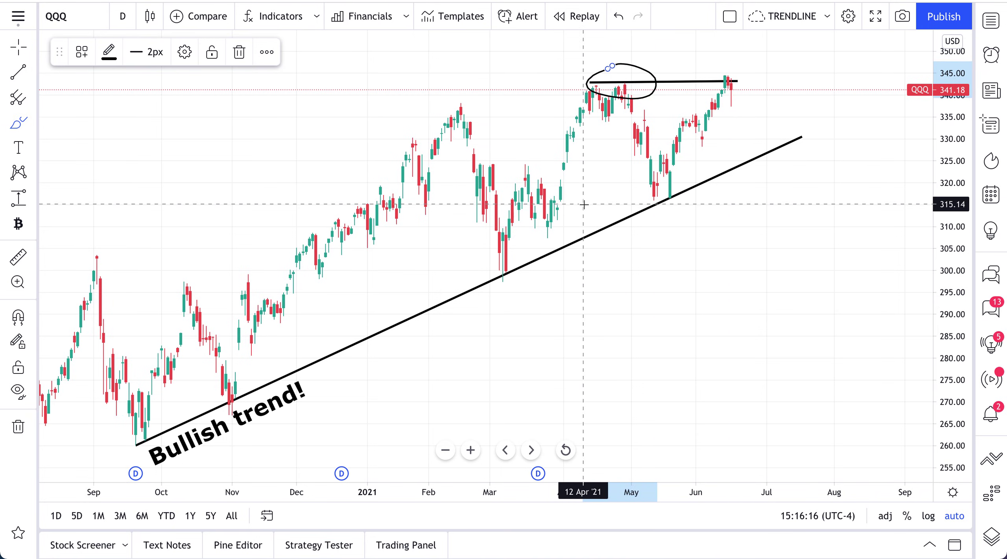
pyautogui.scroll(-3, 573, 204)
pyautogui.moveTo(293, 306)
pyautogui.mouseDown()
pyautogui.moveTo(275, 320)
pyautogui.moveTo(300, 310)
pyautogui.mouseUp()
pyautogui.moveTo(354, 282)
pyautogui.mouseDown()
pyautogui.moveTo(360, 294)
pyautogui.moveTo(353, 281)
pyautogui.mouseUp()
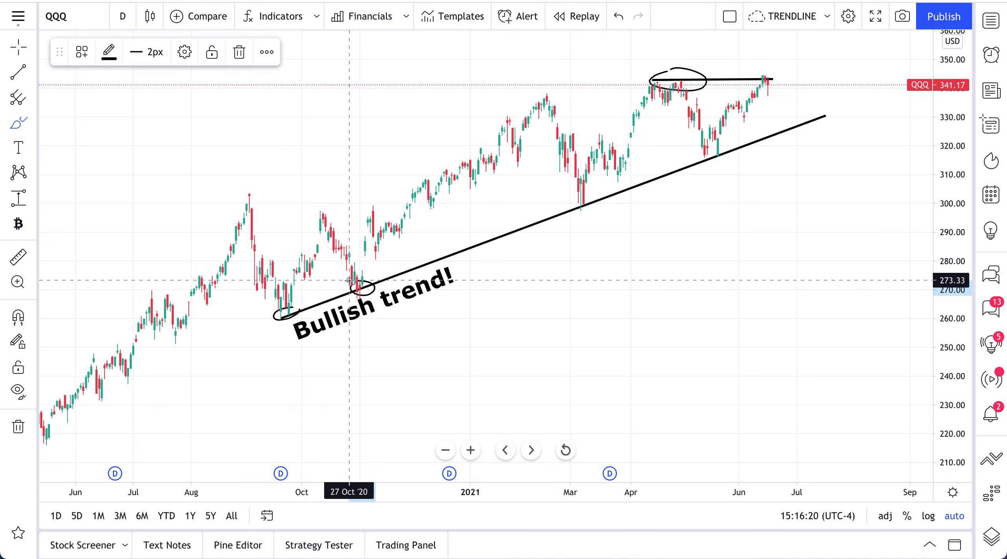
pyautogui.moveTo(587, 197)
pyautogui.mouseDown()
pyautogui.moveTo(573, 207)
pyautogui.moveTo(585, 198)
pyautogui.mouseUp()
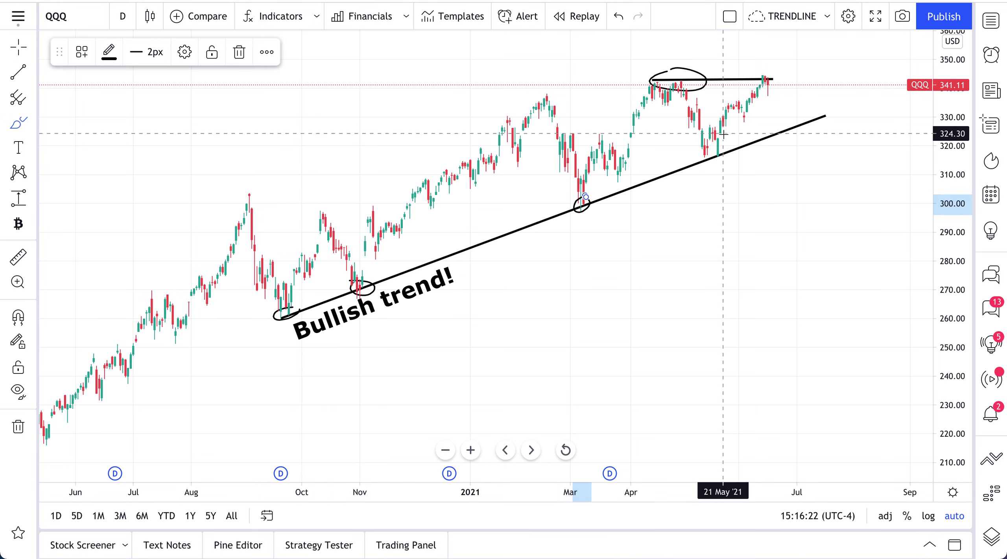
pyautogui.moveTo(703, 150)
pyautogui.mouseDown()
pyautogui.moveTo(724, 153)
pyautogui.moveTo(714, 148)
pyautogui.mouseUp()
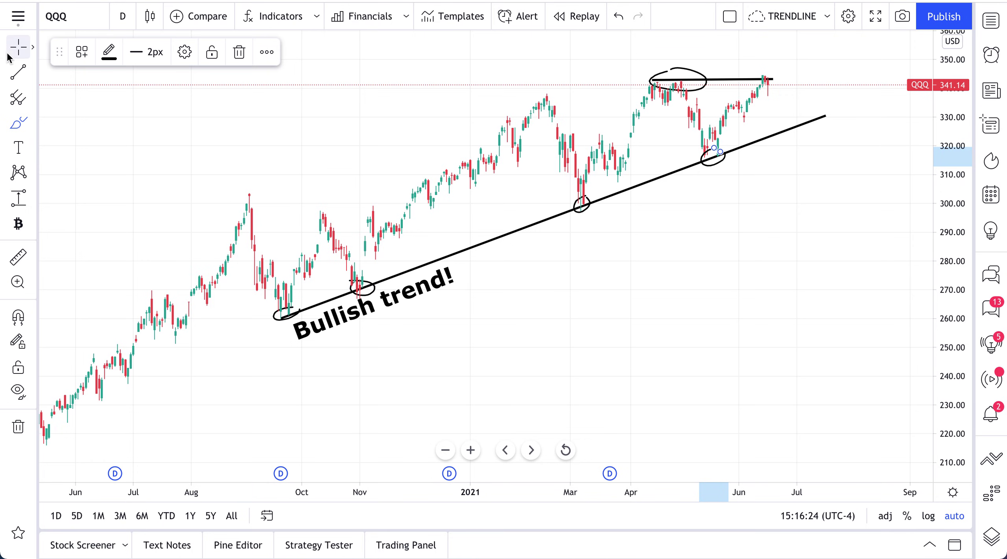
# Step: Extend the bullish trend line to the left, accept its settings and deselect it
pyautogui.doubleClick(525, 226)
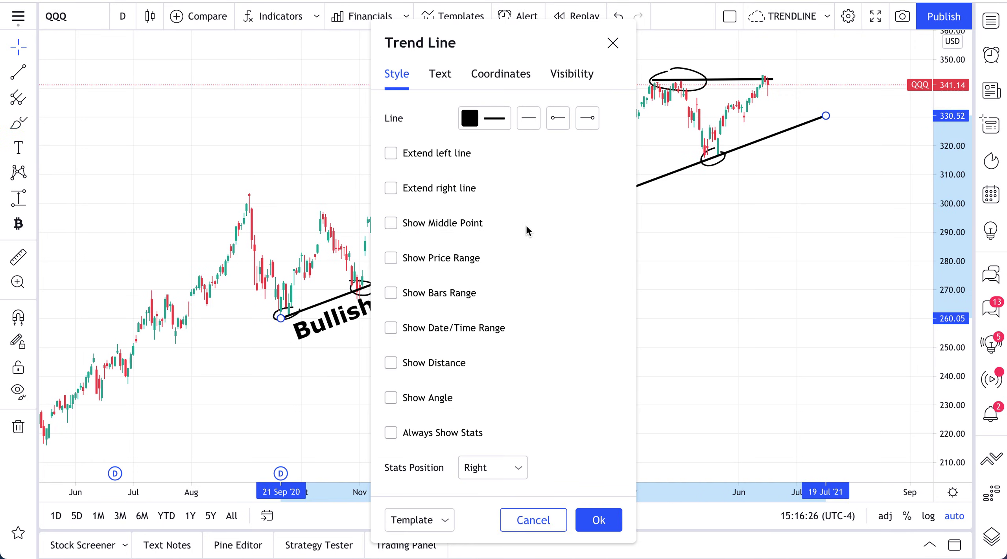
pyautogui.click(390, 153)
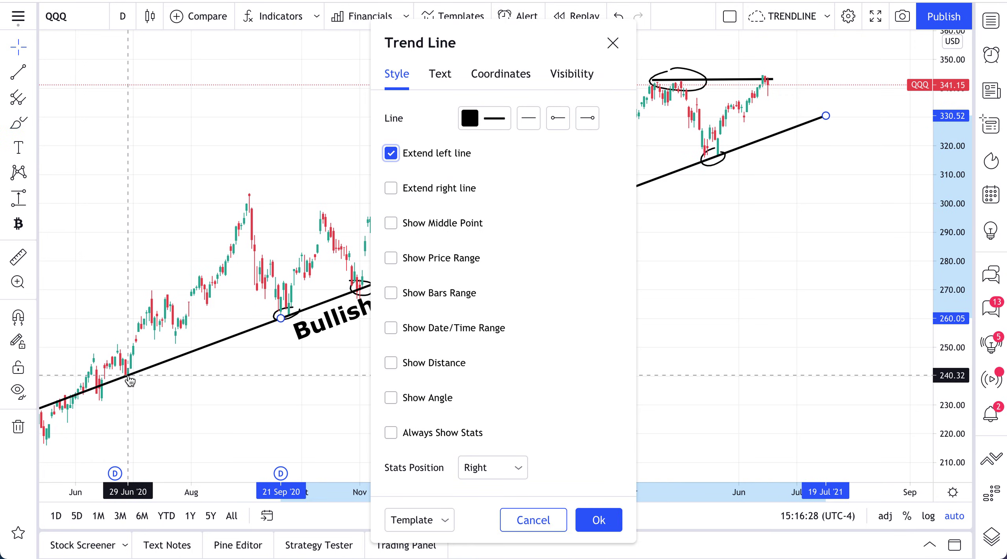
pyautogui.click(594, 519)
pyautogui.click(629, 404)
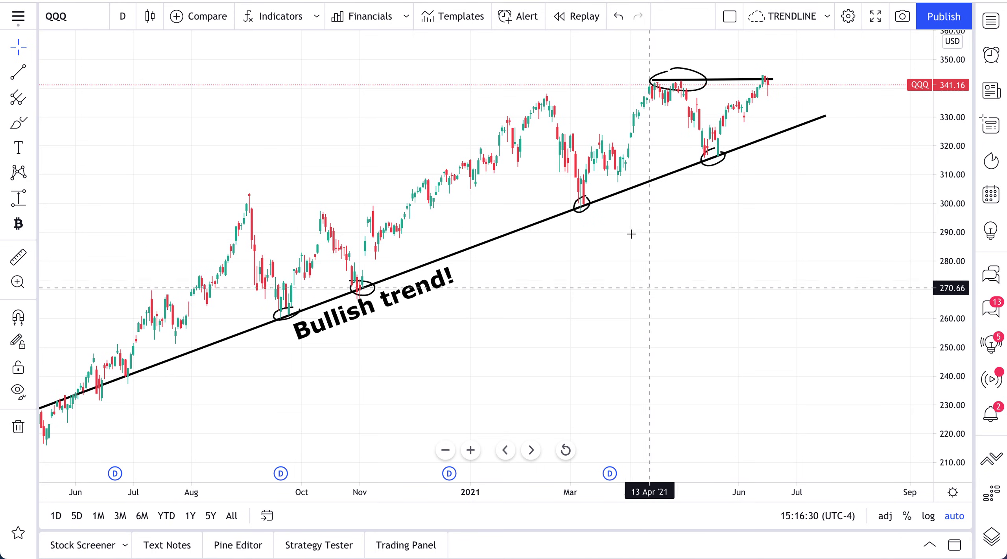
# Step: With the Brush, sketch a wavy pullback from the latest price to the bullish trend line and an upward breakout arrow above the upper line
pyautogui.scroll(1, 623, 211)
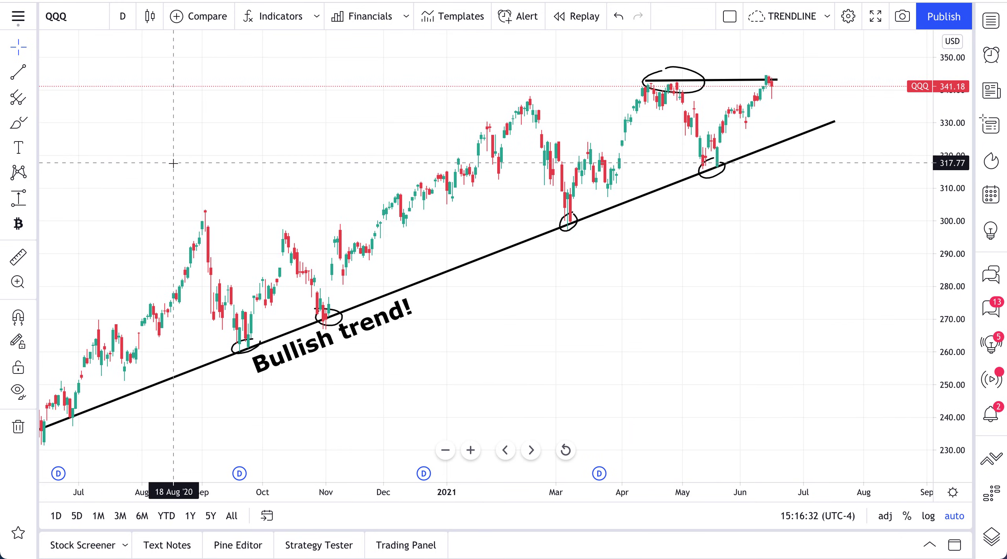
pyautogui.click(17, 127)
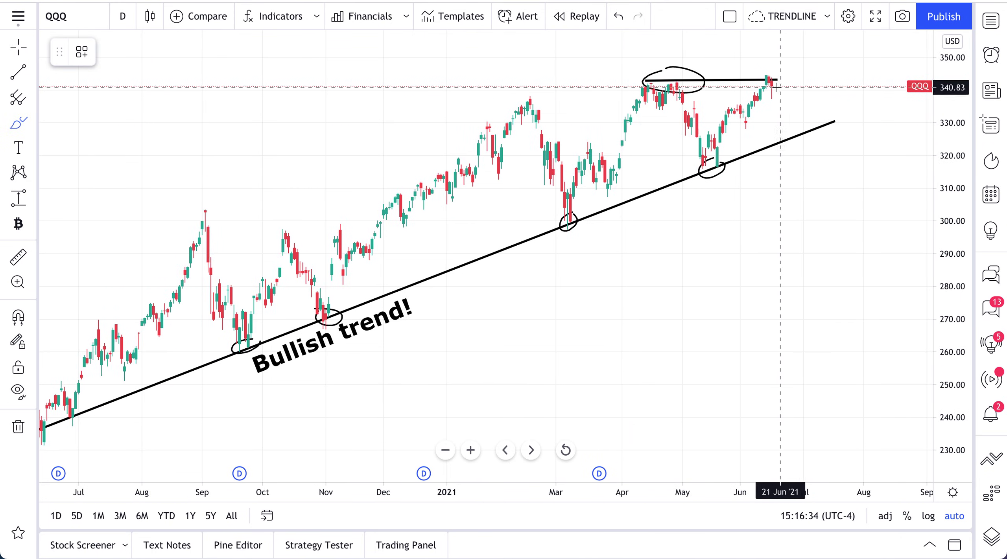
pyautogui.moveTo(774, 85)
pyautogui.mouseDown()
pyautogui.moveTo(799, 86)
pyautogui.moveTo(831, 122)
pyautogui.mouseUp()
pyautogui.moveTo(778, 82)
pyautogui.mouseDown()
pyautogui.moveTo(795, 42)
pyautogui.moveTo(797, 56)
pyautogui.mouseUp()
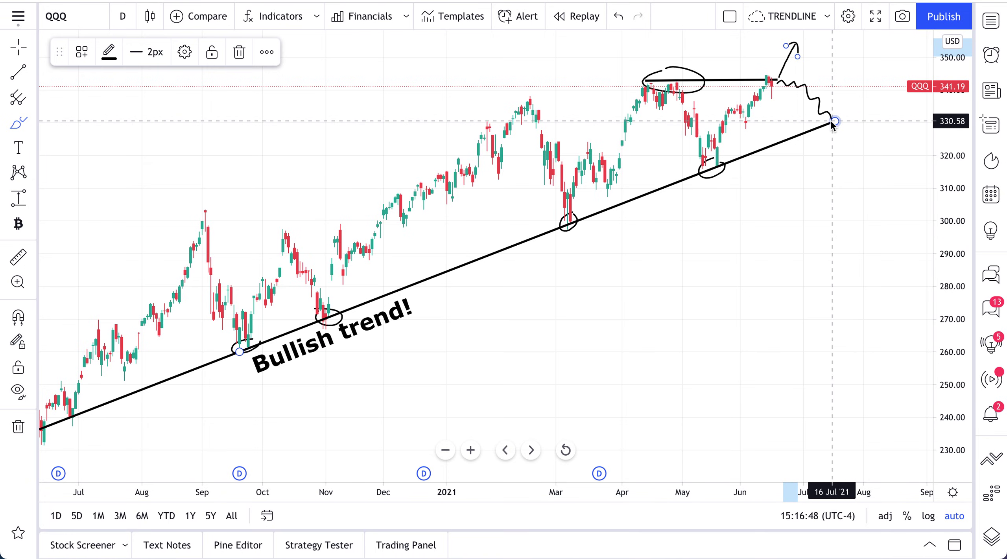
# Step: Undo the brush drawings, the leftward extension and the upper line, and switch back to the cross cursor
pyautogui.hotkey('ctrl', 'z')
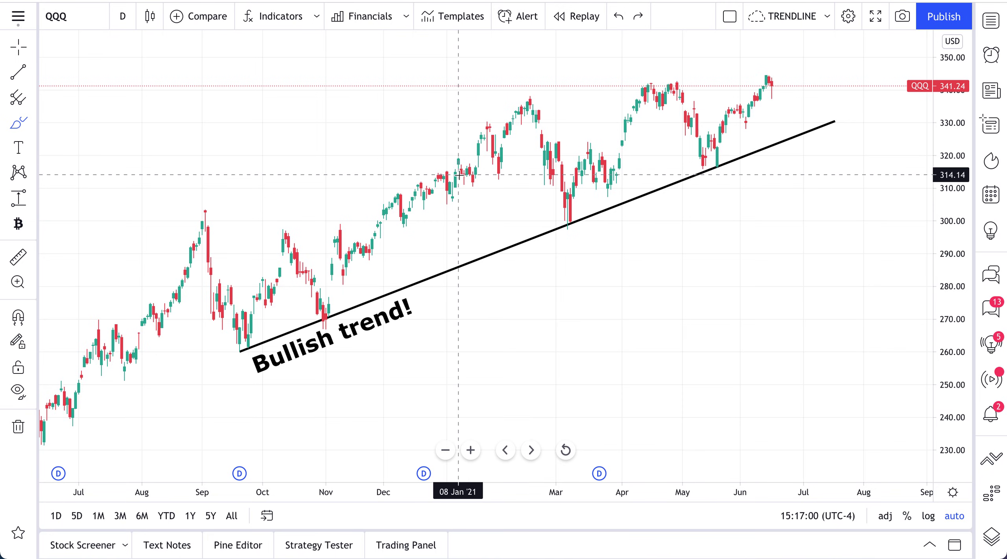
pyautogui.click(17, 42)
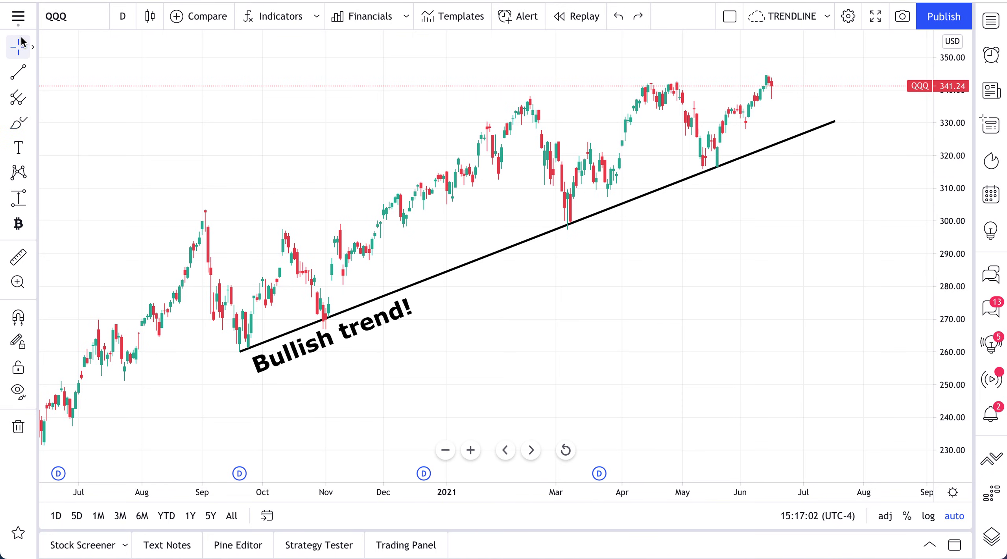
# Step: Delete the trend line labelled "Bullish trend!"
pyautogui.click(361, 332)
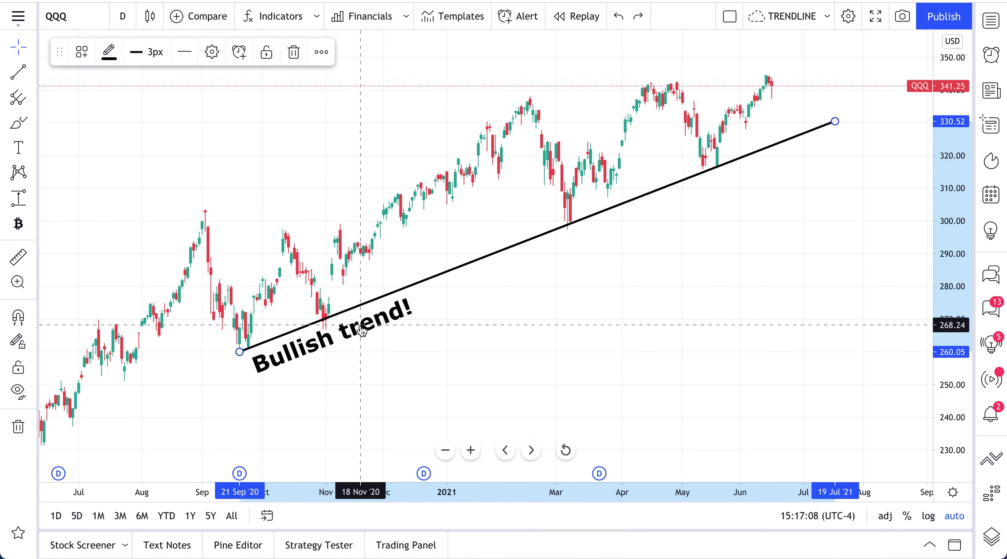
pyautogui.press('Delete')
# Step: Draw a horizontal trend line at 342.72 along the recent highs, from 15 Apr '21 to 24 Jun '21
pyautogui.scroll(-5, 360, 330)
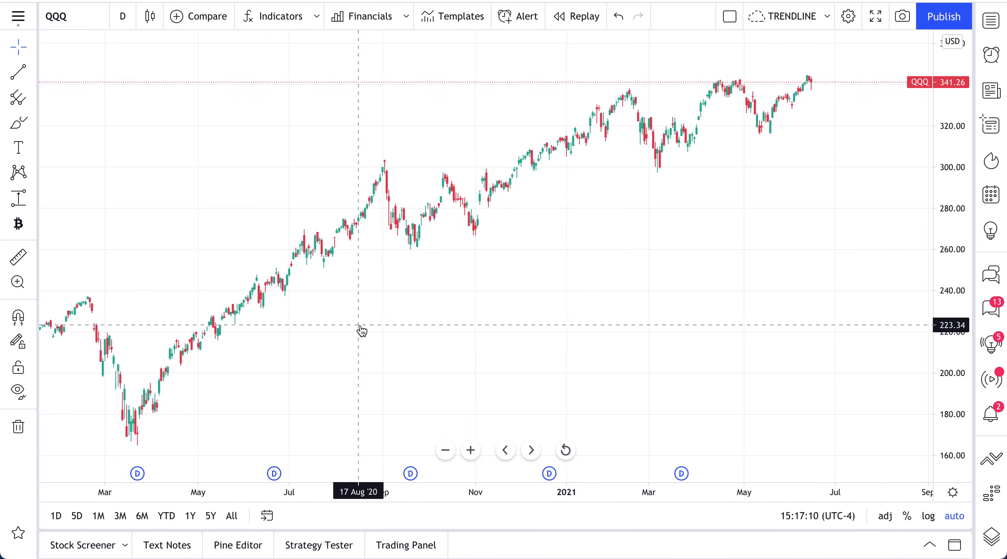
pyautogui.click(17, 75)
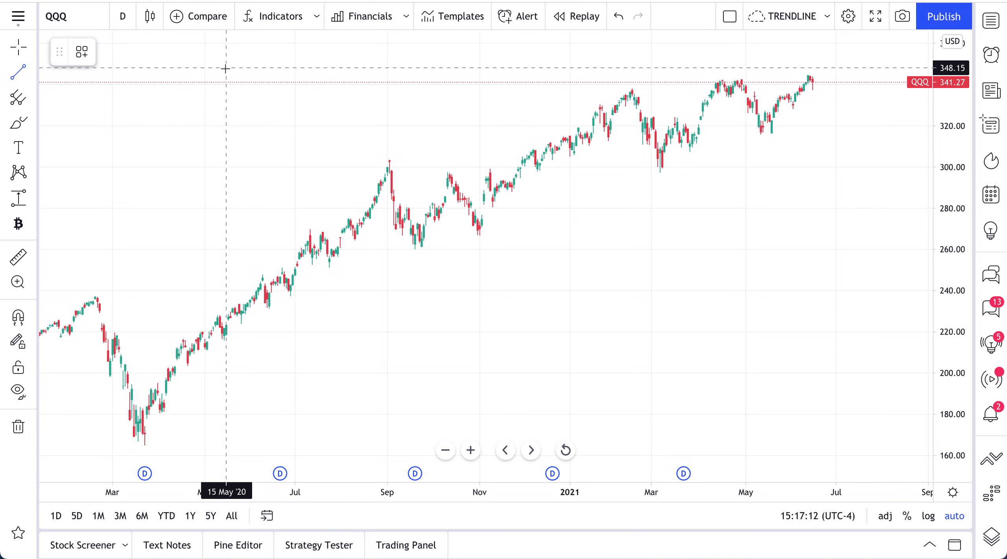
pyautogui.click(720, 79)
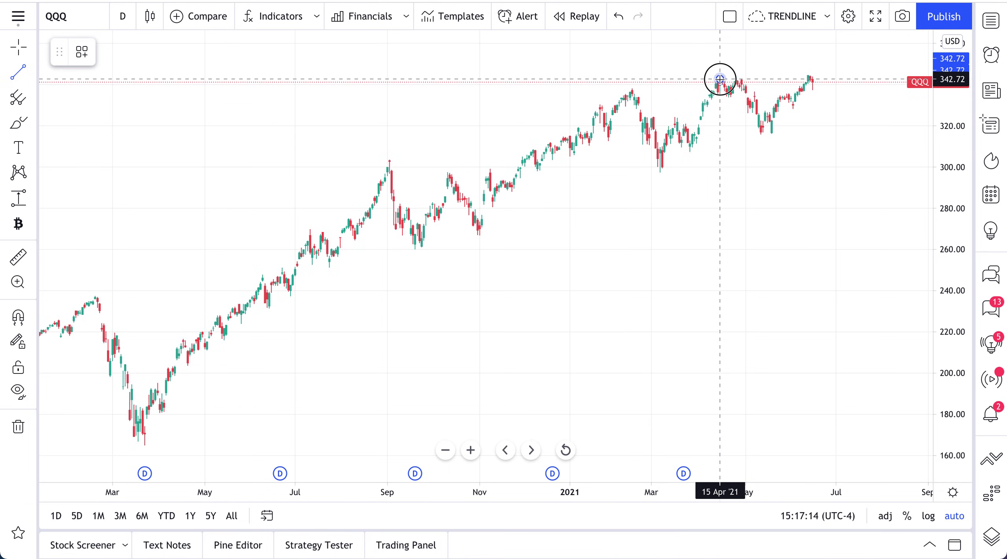
pyautogui.click(824, 79)
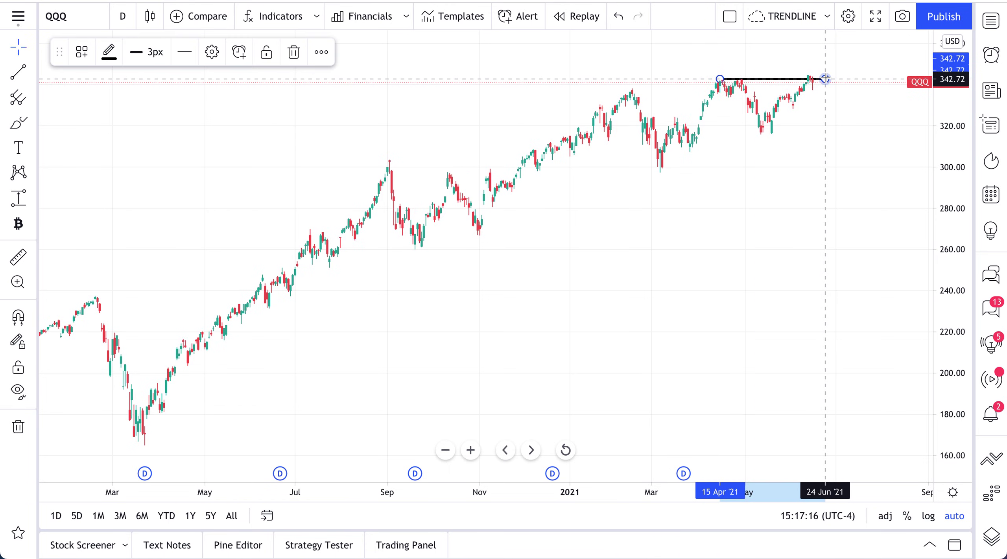
pyautogui.click(783, 90)
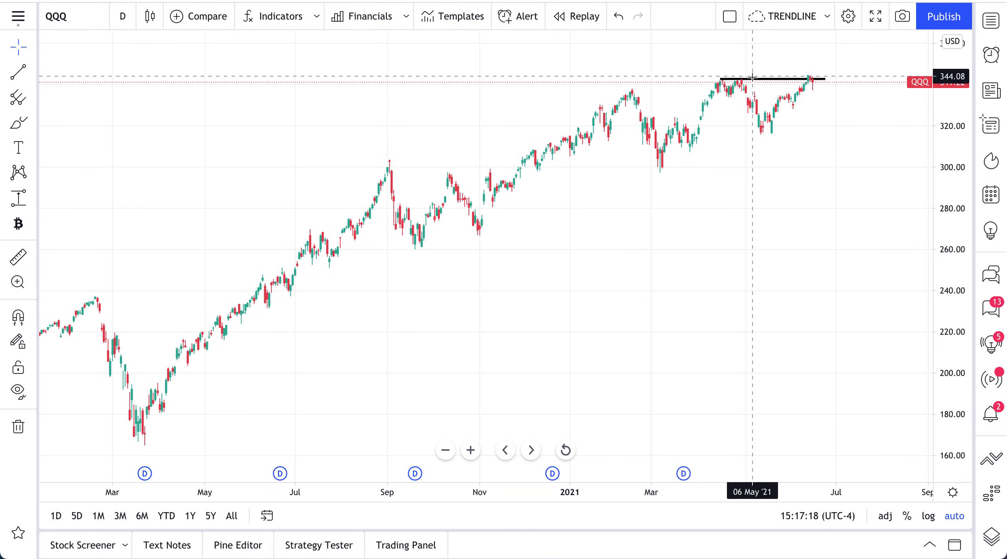
# Step: Measure price and time from the end of the horizontal line to 15 Jul '21, and reselect the line
pyautogui.keyDown('shift'); pyautogui.click(825, 79); pyautogui.keyUp('shift')
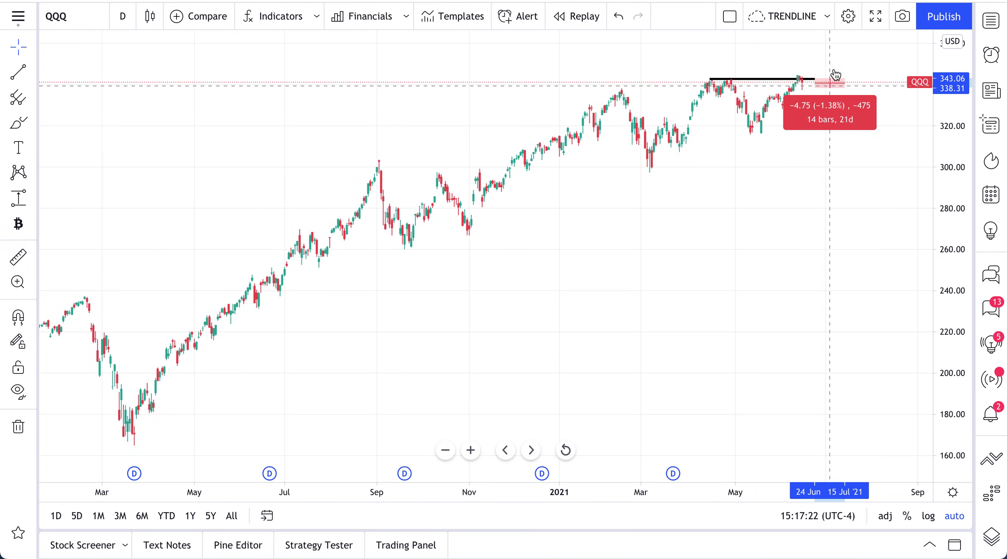
pyautogui.click(771, 78)
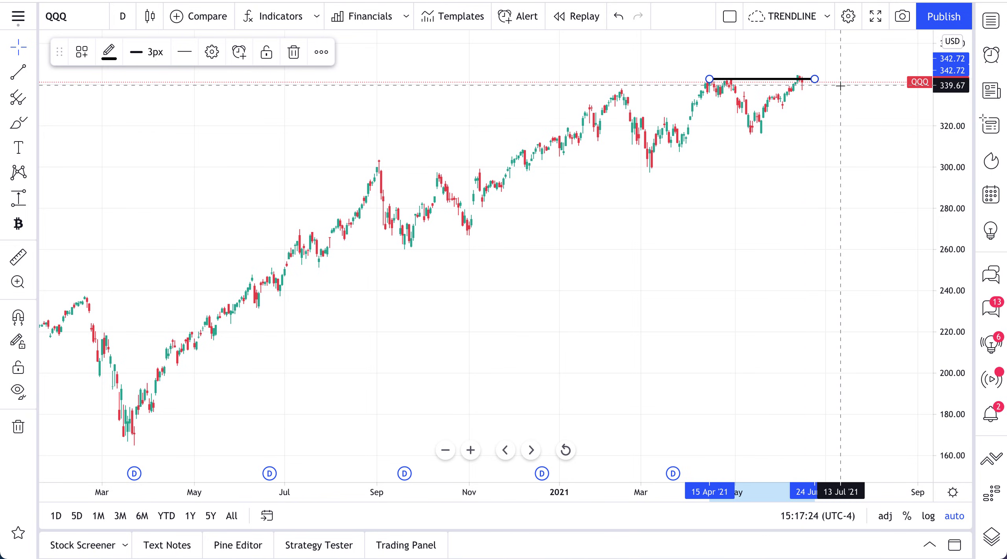
# Step: Move the later end of the horizontal trend line at 342.72 out to about mid-July 2021
pyautogui.moveTo(814, 81); pyautogui.dragTo(842, 83)
pyautogui.click(832, 106)
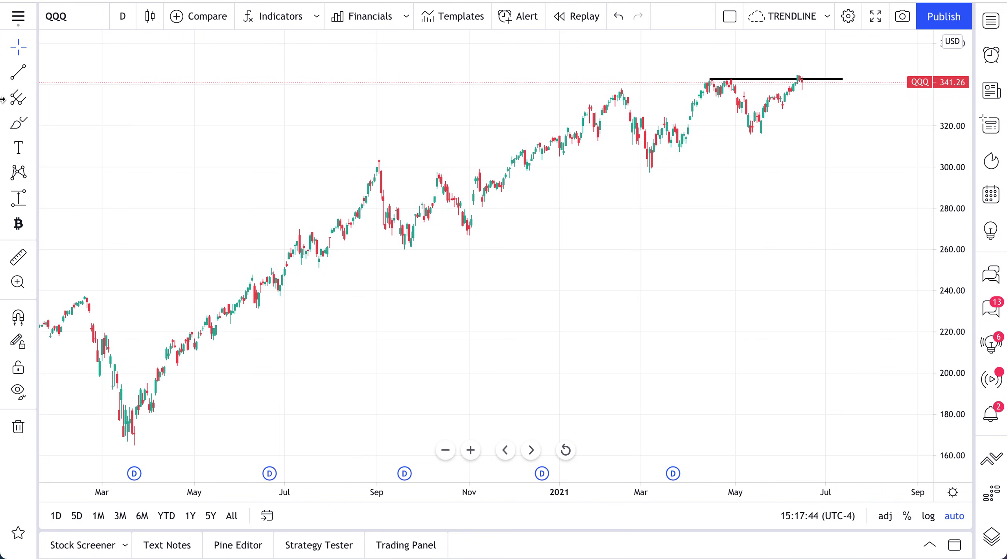
pyautogui.scroll(5, 740, 81)
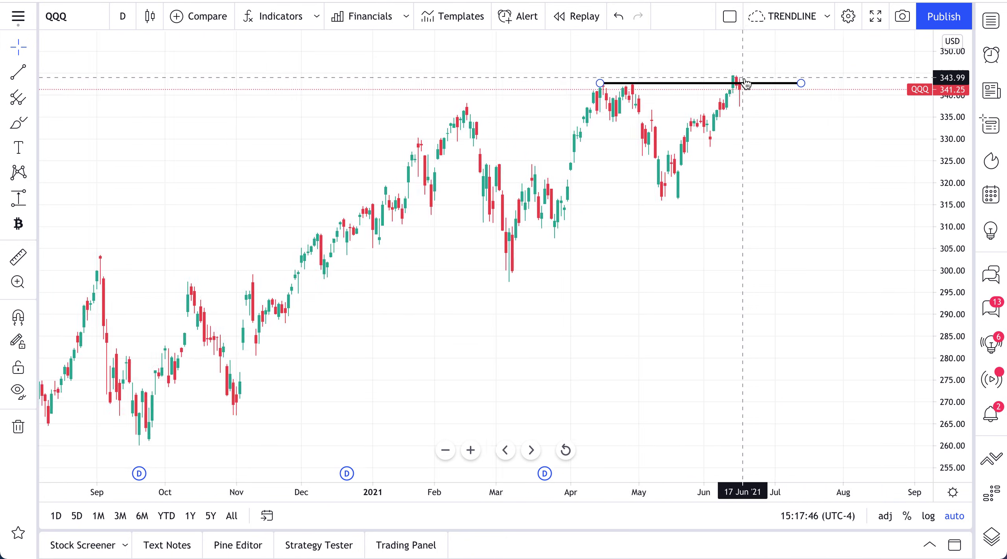
# Step: Circle the April and June 2021 highs along the horizontal line with the brush, and undo the circles and the line
pyautogui.click(15, 124)
pyautogui.moveTo(587, 71)
pyautogui.mouseDown()
pyautogui.moveTo(618, 94)
pyautogui.moveTo(578, 72)
pyautogui.mouseUp()
pyautogui.moveTo(710, 71)
pyautogui.mouseDown()
pyautogui.moveTo(706, 94)
pyautogui.moveTo(732, 90)
pyautogui.moveTo(709, 72)
pyautogui.mouseUp()
pyautogui.hotkey('ctrl', 'z')
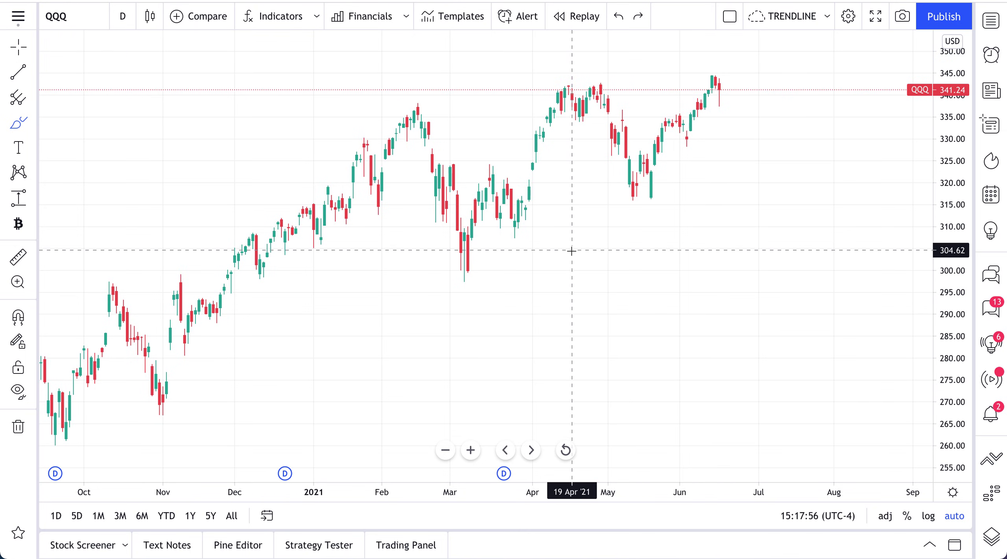
# Step: Draw a falling trend line from the mid-October 2020 high at about 298 to about 270 in November, and delete it
pyautogui.scroll(-3, 602, 257)
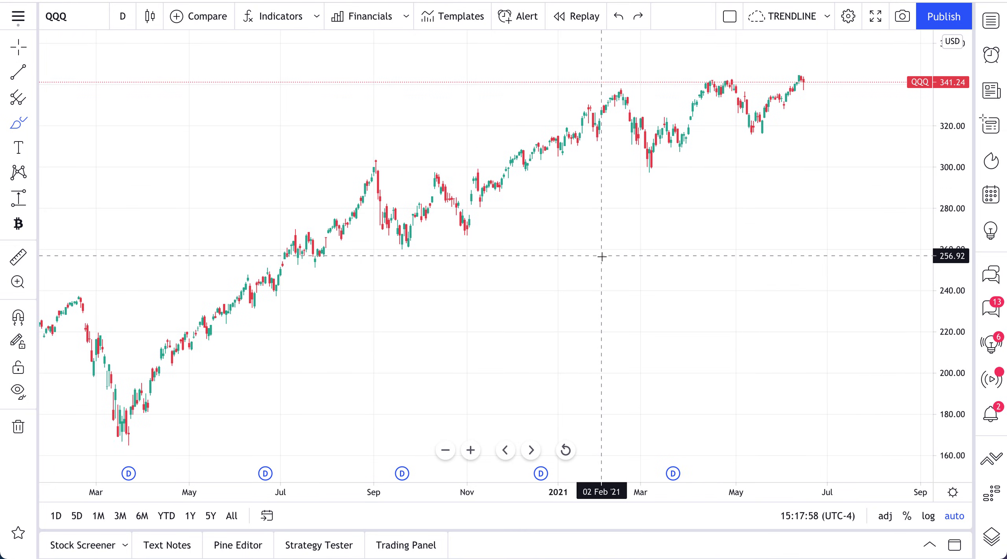
pyautogui.scroll(3, 602, 257)
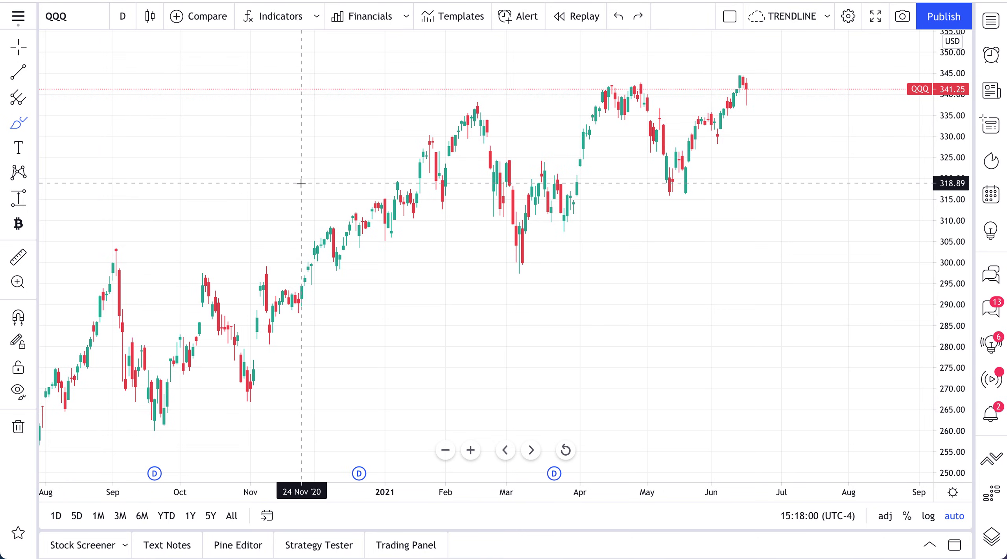
pyautogui.scroll(-2, 300, 184)
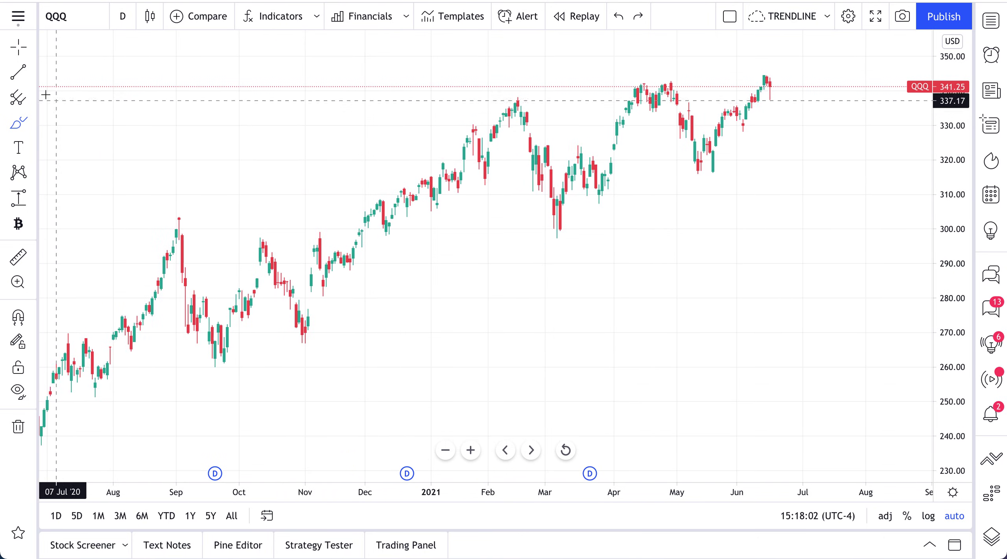
pyautogui.click(20, 76)
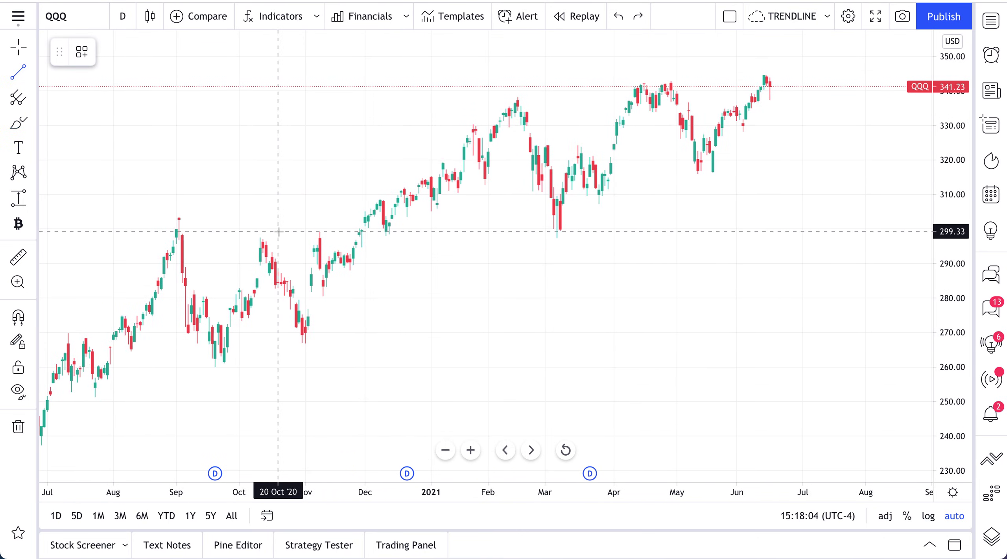
pyautogui.moveTo(262, 236); pyautogui.dragTo(319, 331)
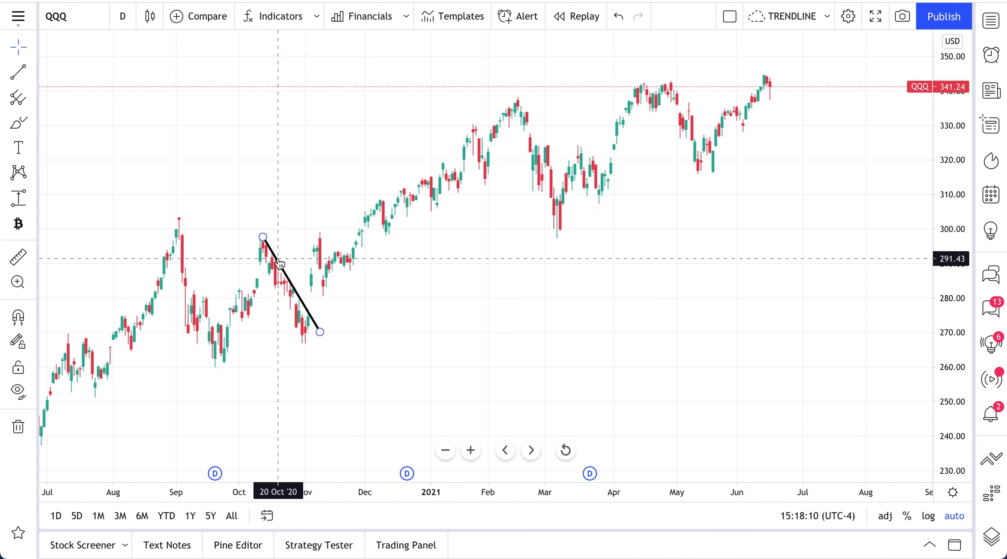
pyautogui.click(302, 306)
pyautogui.press('Delete')
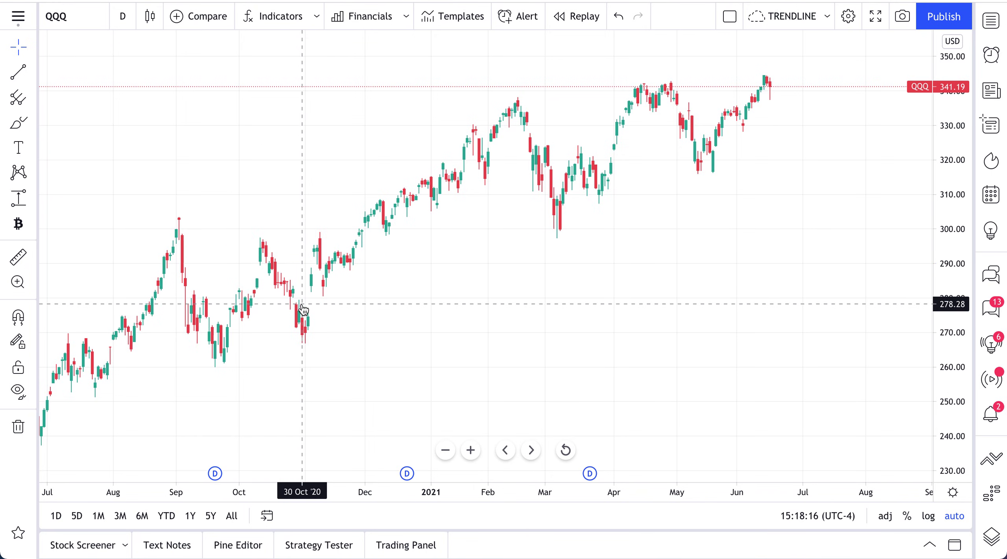
# Step: Draw a near-horizontal trend line across the highs from 342.84 on 22 Apr '21 to 342.64 in late June, and delete it
pyautogui.click(18, 73)
pyautogui.click(655, 81)
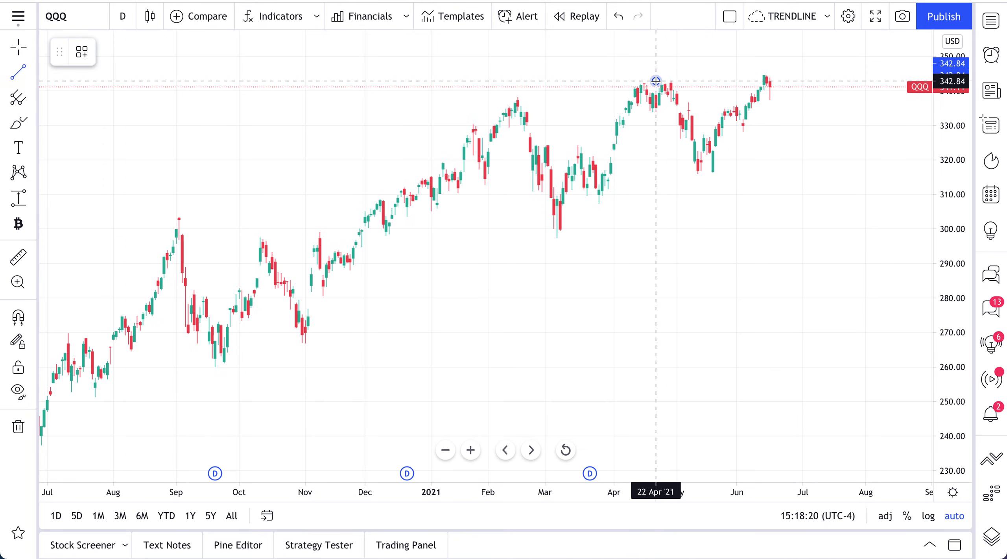
pyautogui.click(788, 81)
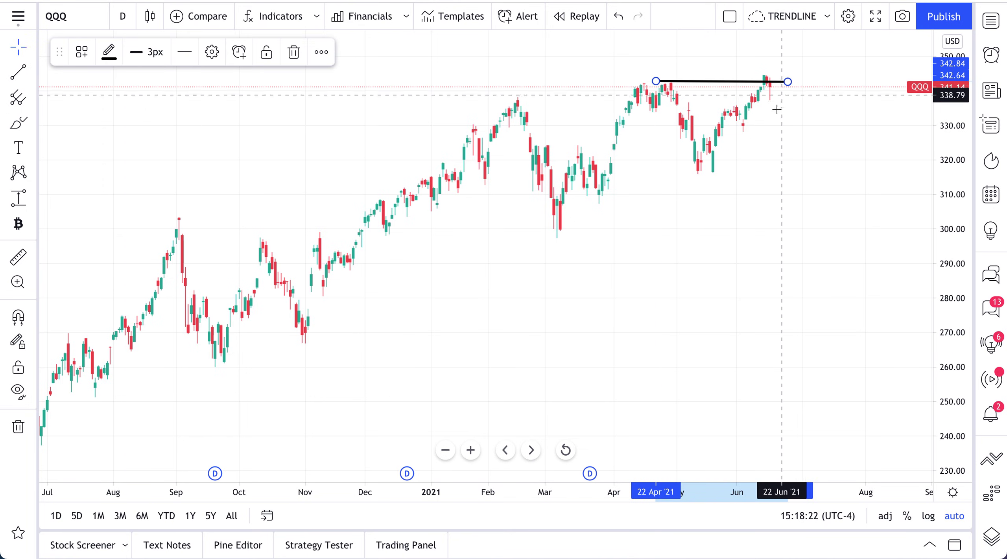
pyautogui.click(733, 84)
pyautogui.click(734, 83)
pyautogui.press('Delete')
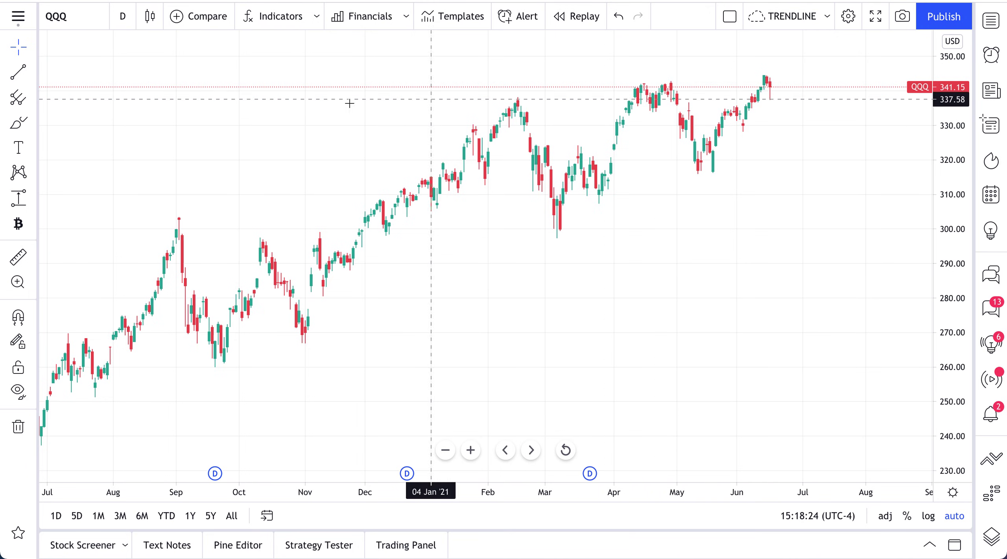
# Step: Draw a near-horizontal trend line under the May lows from 316.33 on 10 May '21 to about 317 in early August
pyautogui.click(17, 72)
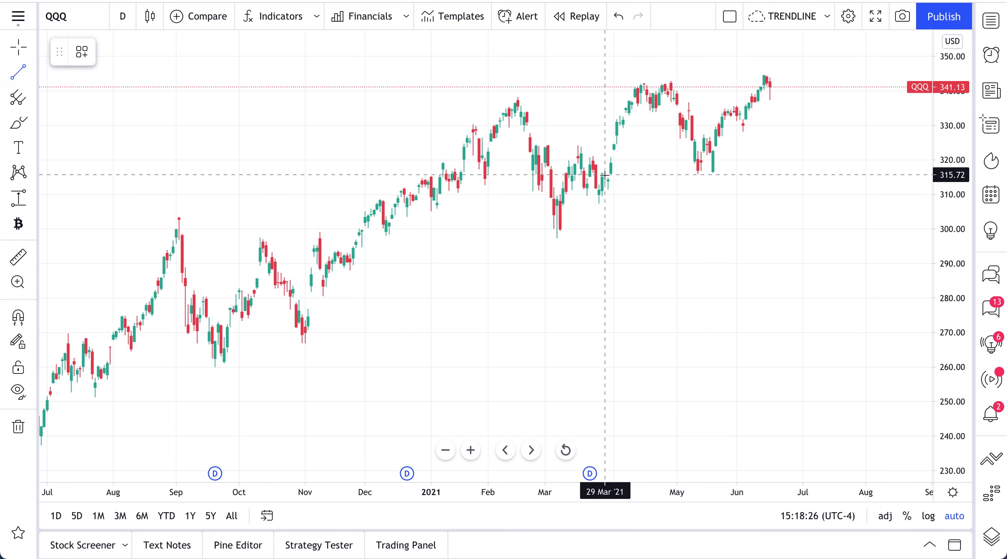
pyautogui.click(692, 173)
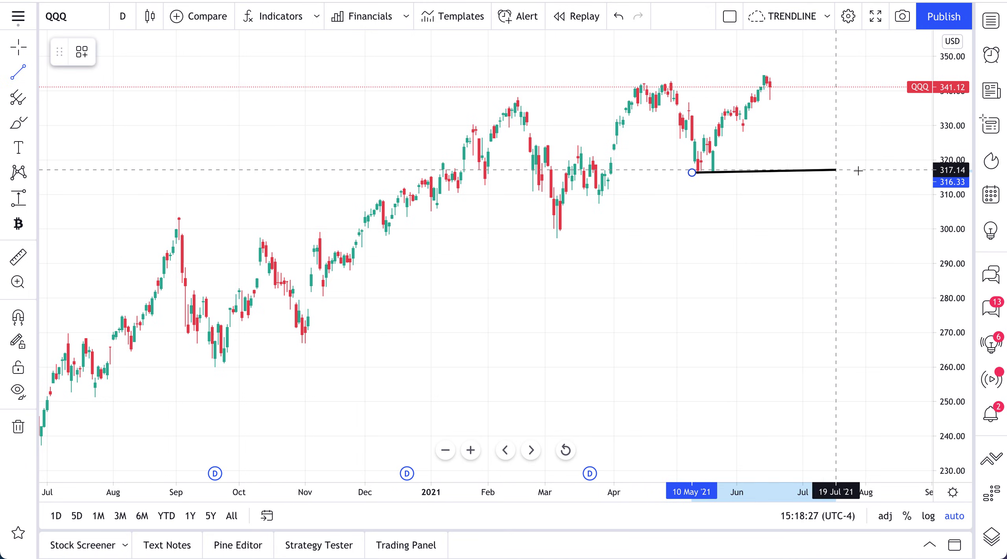
pyautogui.click(878, 169)
pyautogui.click(871, 179)
# Step: Brush a circle around the May lows and a zigzag path from the last price down to the line, and undo all drawings
pyautogui.click(18, 123)
pyautogui.moveTo(705, 157)
pyautogui.mouseDown()
pyautogui.moveTo(695, 171)
pyautogui.moveTo(723, 157)
pyautogui.moveTo(710, 154)
pyautogui.mouseUp()
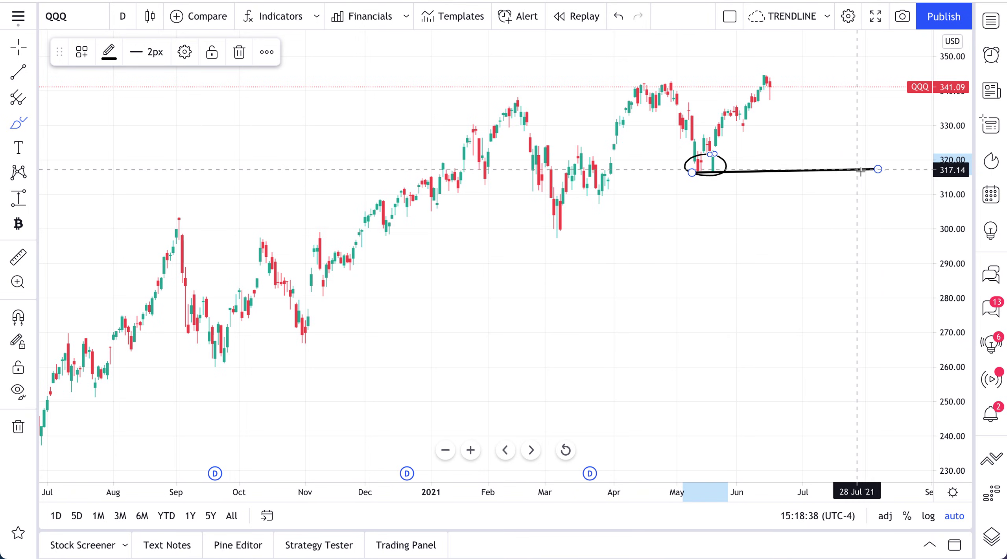
pyautogui.moveTo(772, 86)
pyautogui.mouseDown()
pyautogui.moveTo(789, 76)
pyautogui.moveTo(837, 101)
pyautogui.moveTo(854, 130)
pyautogui.moveTo(850, 165)
pyautogui.mouseUp()
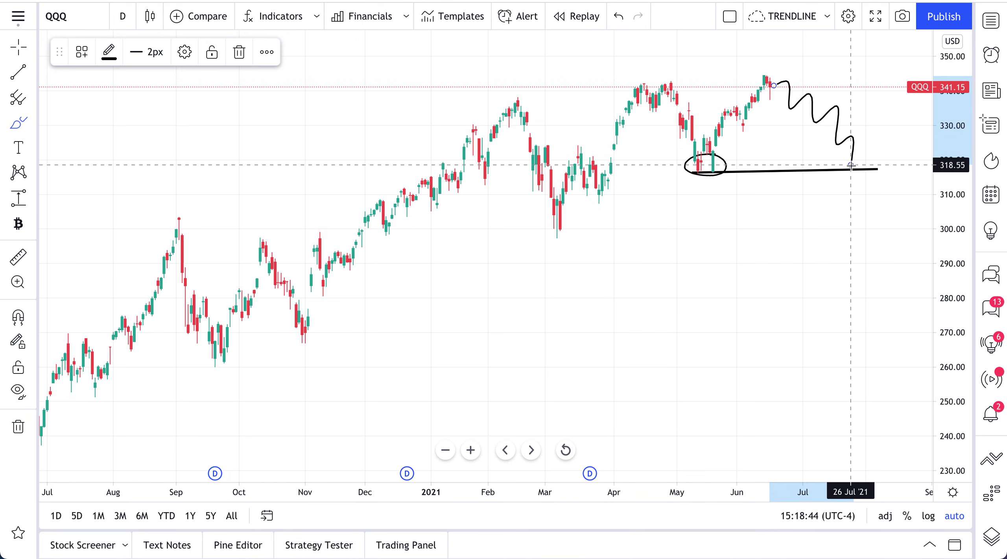
pyautogui.hotkey('ctrl', 'z')
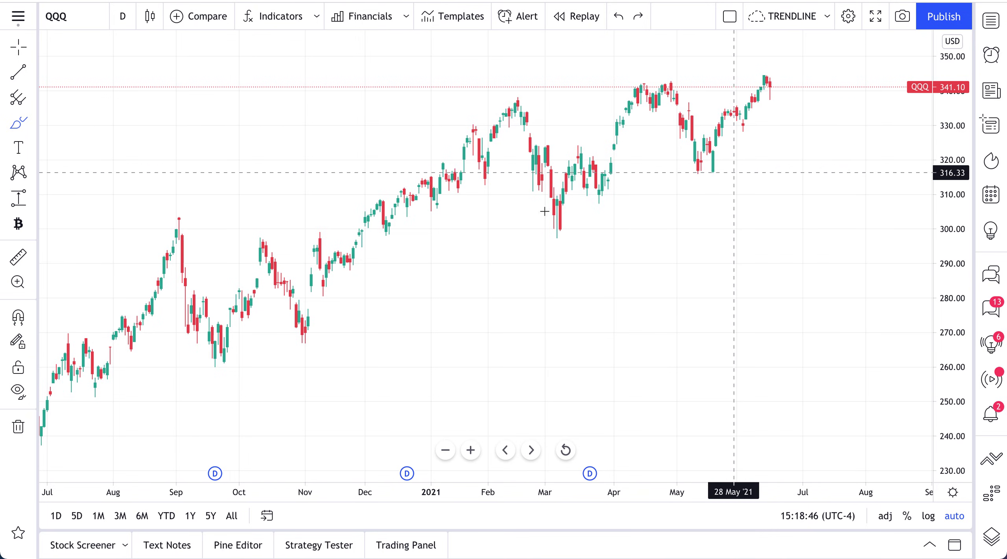
# Step: Activate the Trend Line tool, turn on Strong Magnet mode and dismiss its notice
pyautogui.scroll(-3, 448, 237)
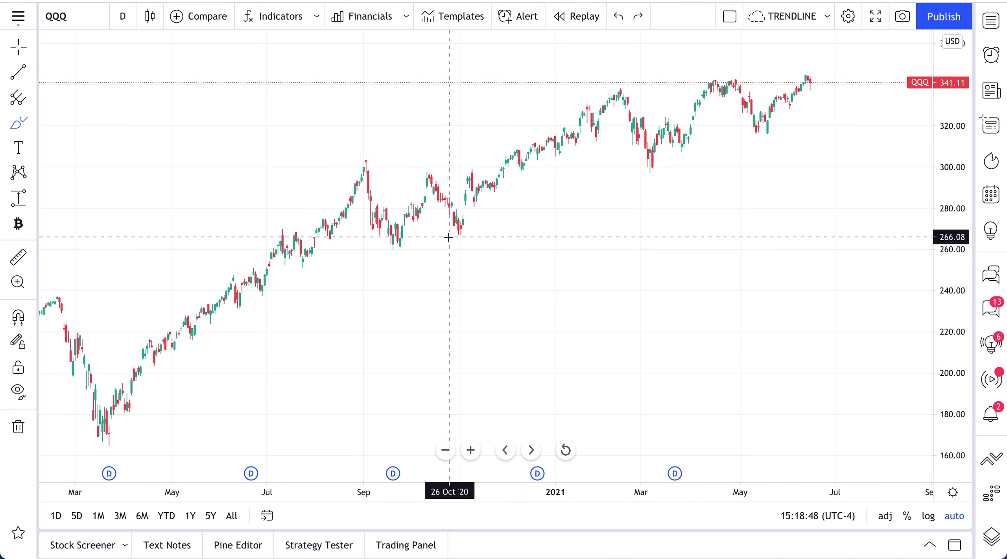
pyautogui.scroll(-1, 448, 238)
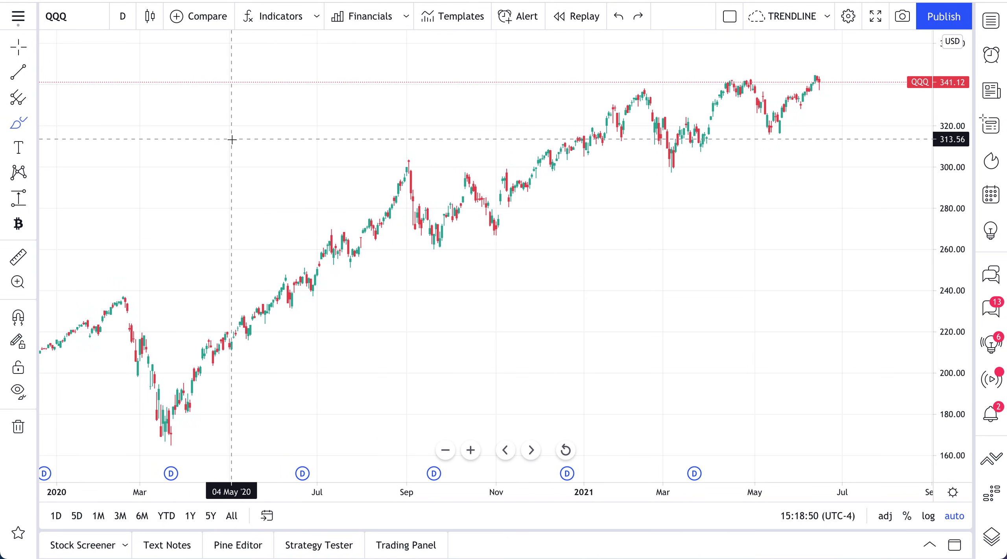
pyautogui.click(33, 72)
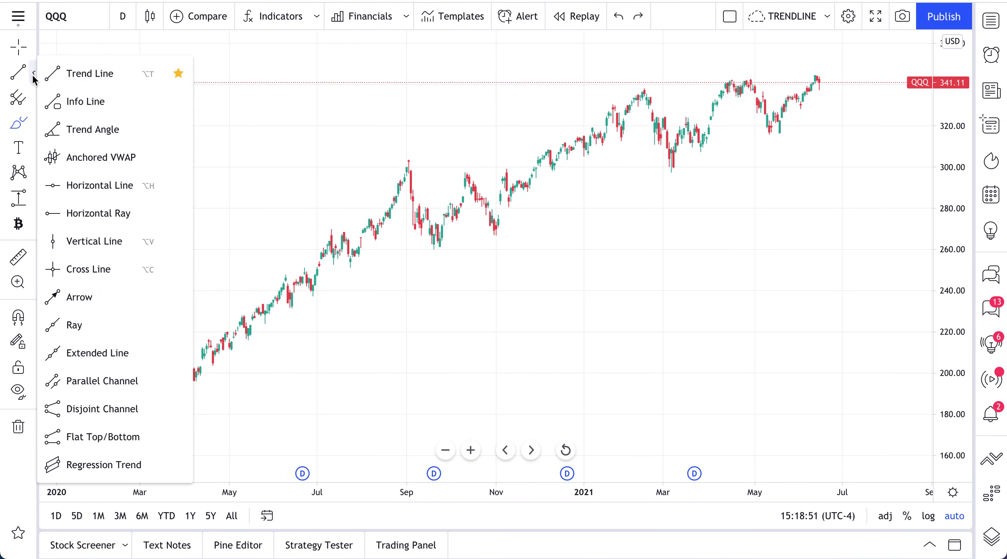
pyautogui.click(97, 75)
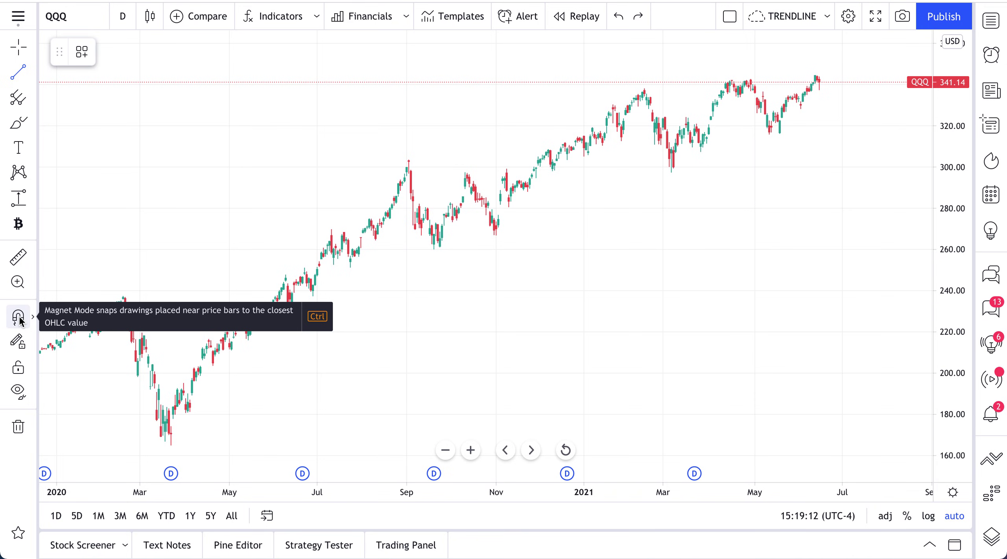
pyautogui.click(31, 319)
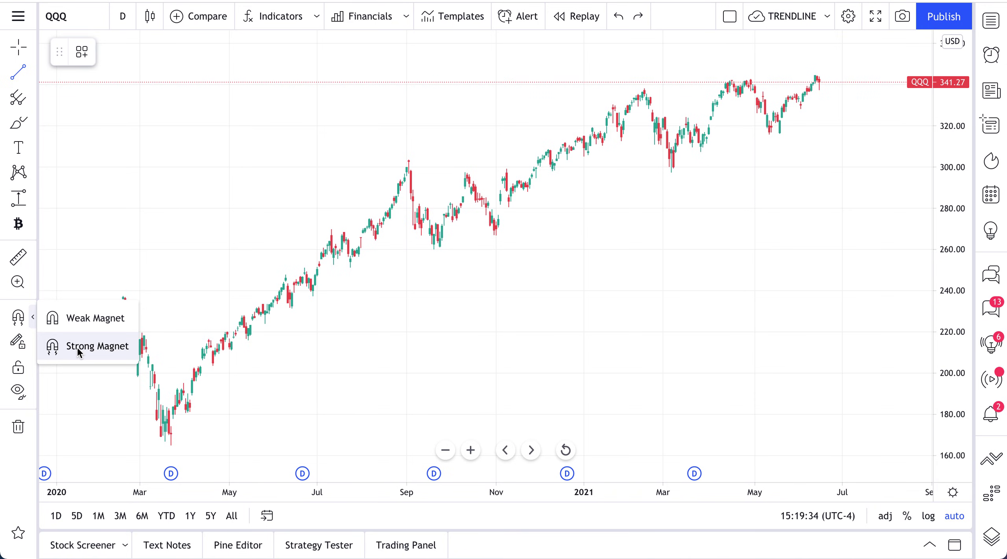
pyautogui.click(77, 347)
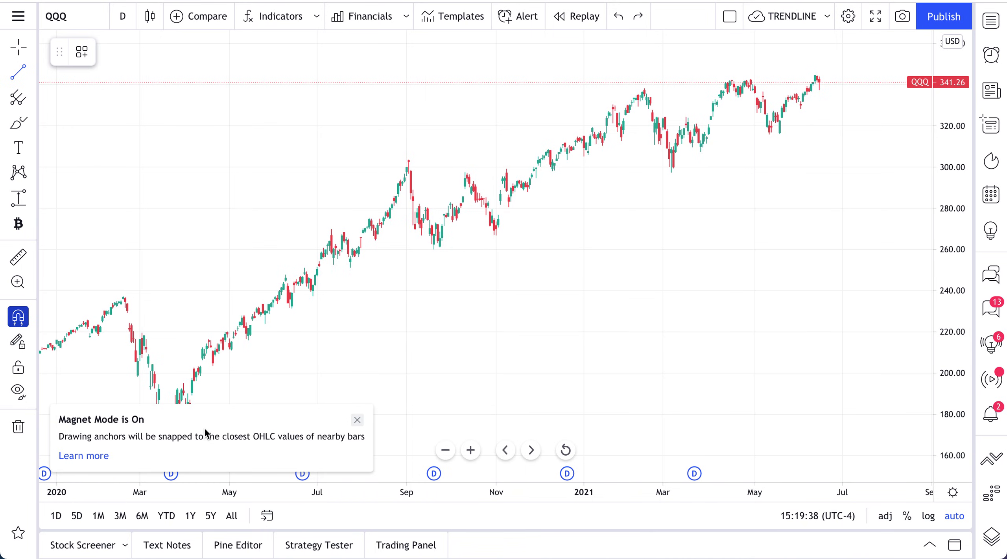
pyautogui.click(357, 421)
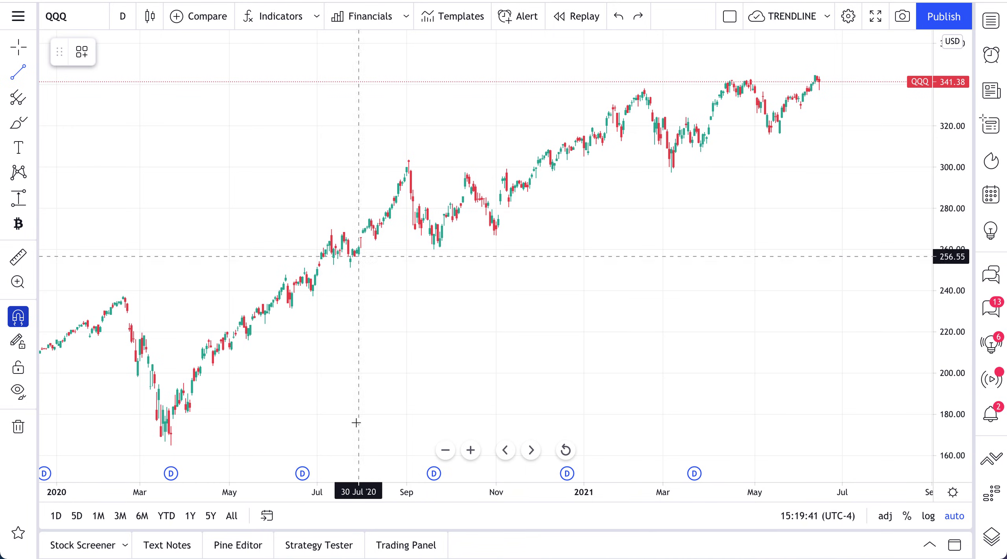
# Step: Draw a trend line snapped to the lows, from 260.11 on 21 Sep '20 to 316.30 on 19 May '21
pyautogui.click(33, 75)
pyautogui.click(95, 75)
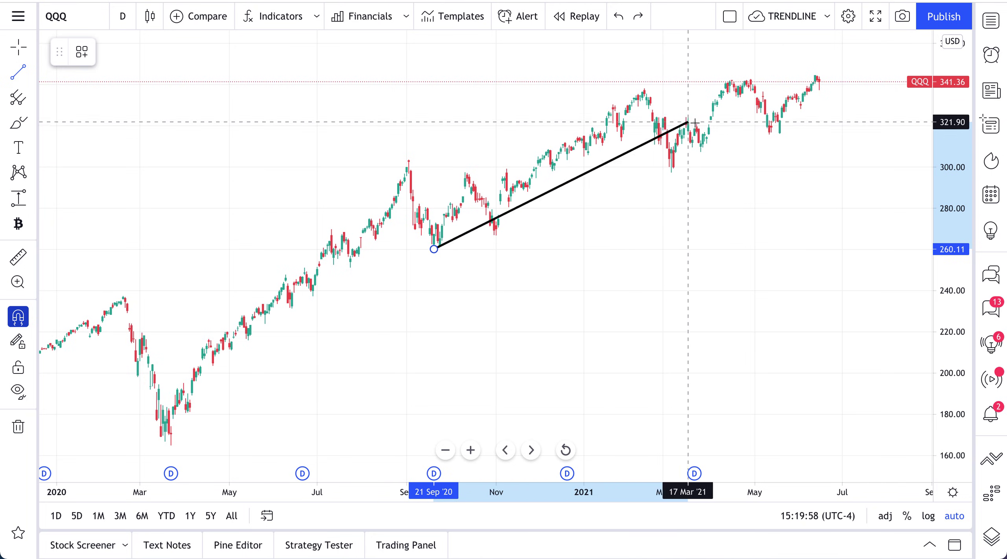
pyautogui.click(779, 150)
pyautogui.click(770, 159)
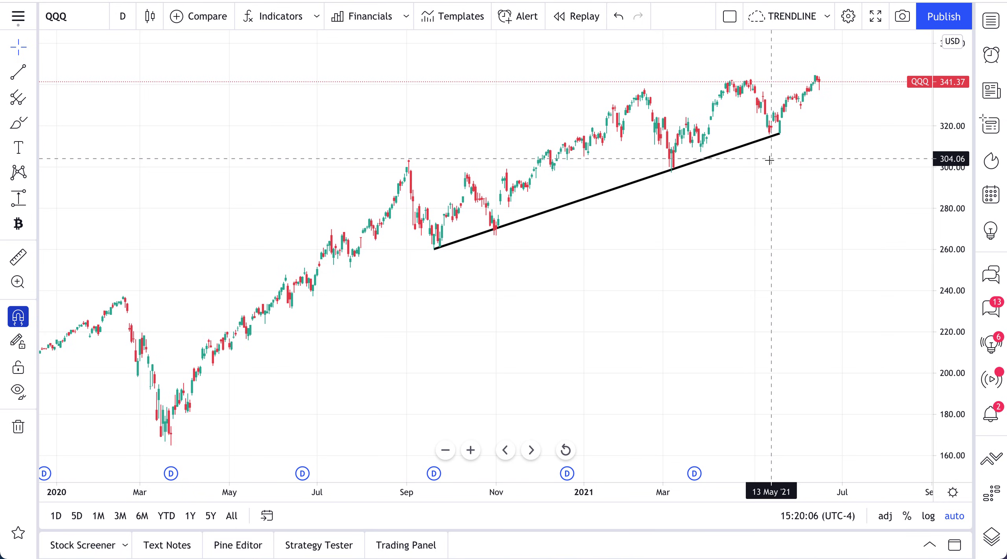
# Step: Try to move the trend line's end point slightly below the 19 May '21 low with magnet mode on
pyautogui.scroll(5, 478, 259)
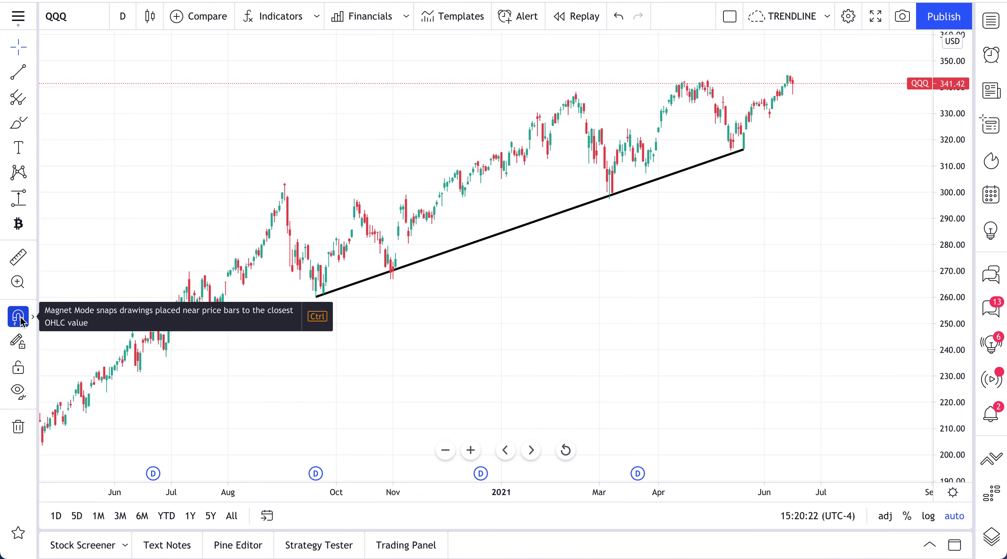
pyautogui.click(744, 151)
pyautogui.moveTo(743, 154); pyautogui.dragTo(743, 160)
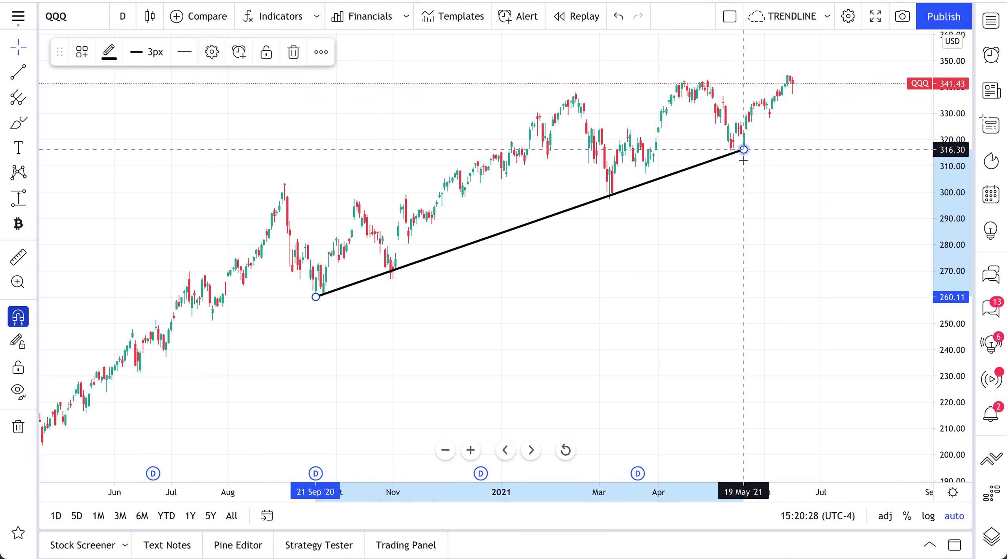
pyautogui.click(744, 160)
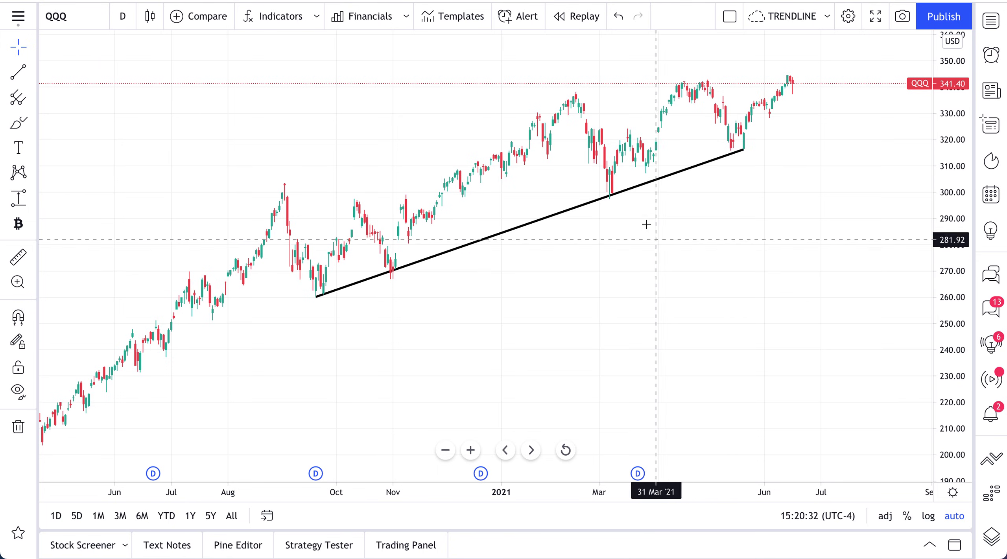
# Step: With magnet mode off, shift the trend line to start at 258.51 on 18 Sep '20 and move its end to 323.16 on 10 Jun '21
pyautogui.moveTo(680, 178); pyautogui.dragTo(677, 173)
pyautogui.moveTo(741, 154); pyautogui.dragTo(784, 137)
pyautogui.click(750, 172)
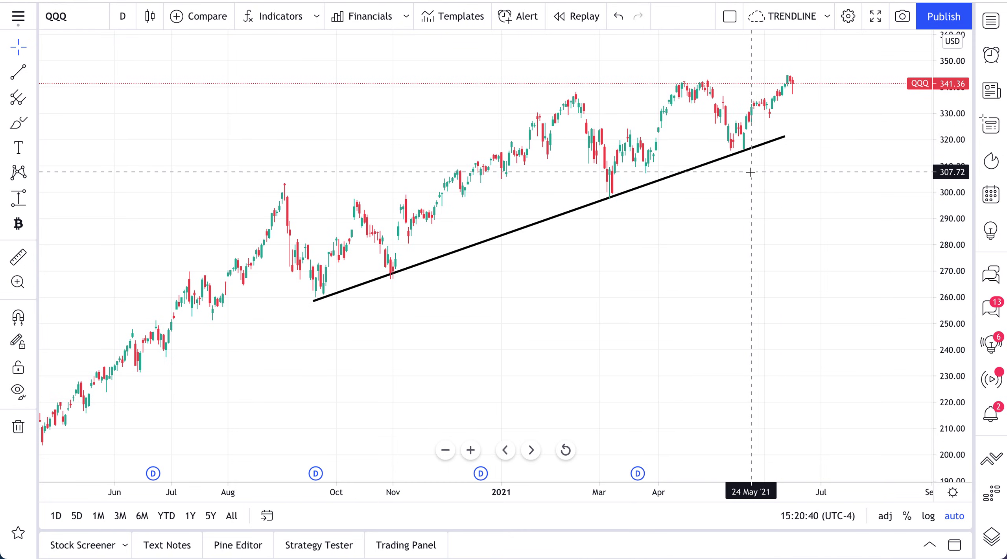
pyautogui.click(785, 137)
pyautogui.moveTo(784, 137); pyautogui.dragTo(782, 132)
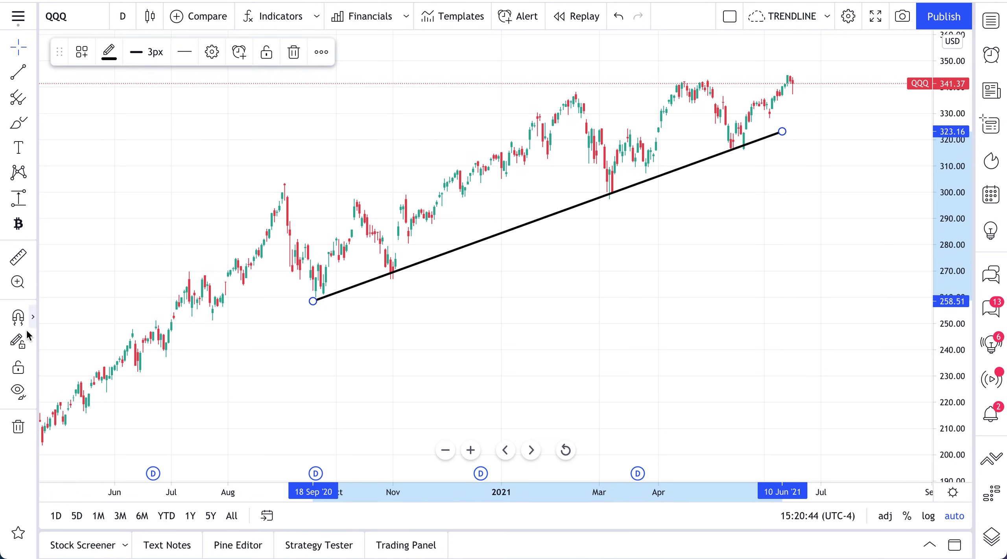
# Step: Turn magnet mode back on and snap the trend line's end to the low at 316.30 on 19 May '21
pyautogui.click(18, 317)
pyautogui.moveTo(782, 133); pyautogui.dragTo(743, 149)
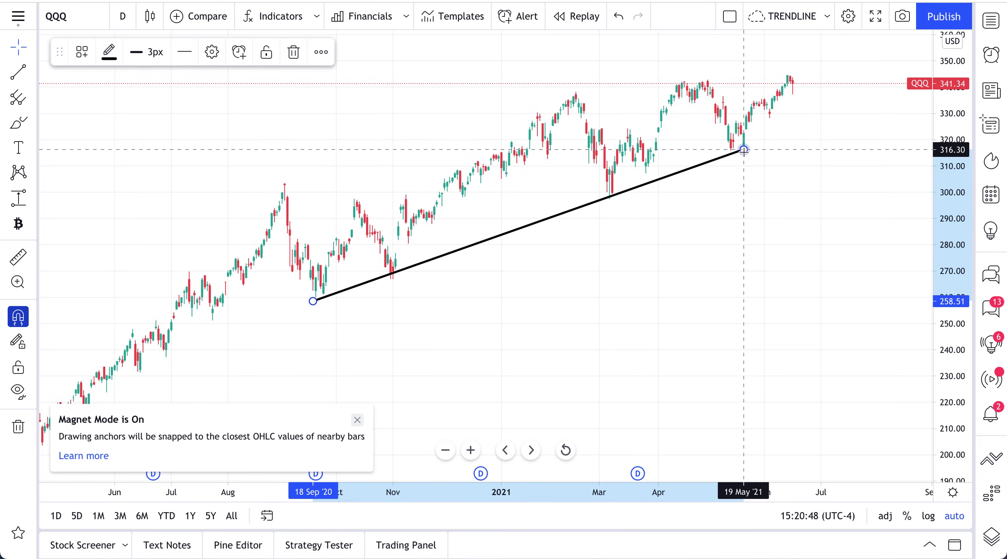
pyautogui.click(790, 148)
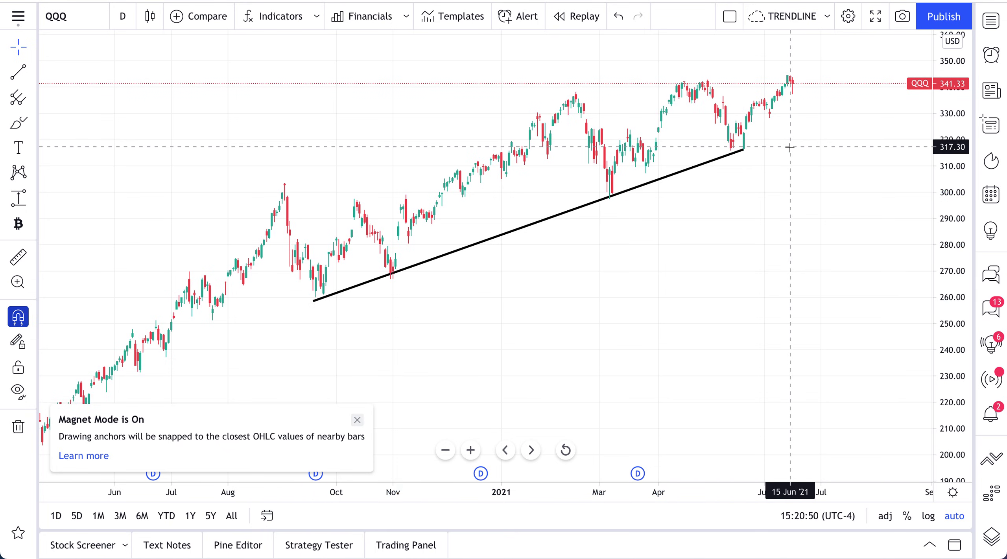
# Step: Enable the Extend right line option for the trend line and close its settings
pyautogui.click(743, 151)
pyautogui.doubleClick(742, 150)
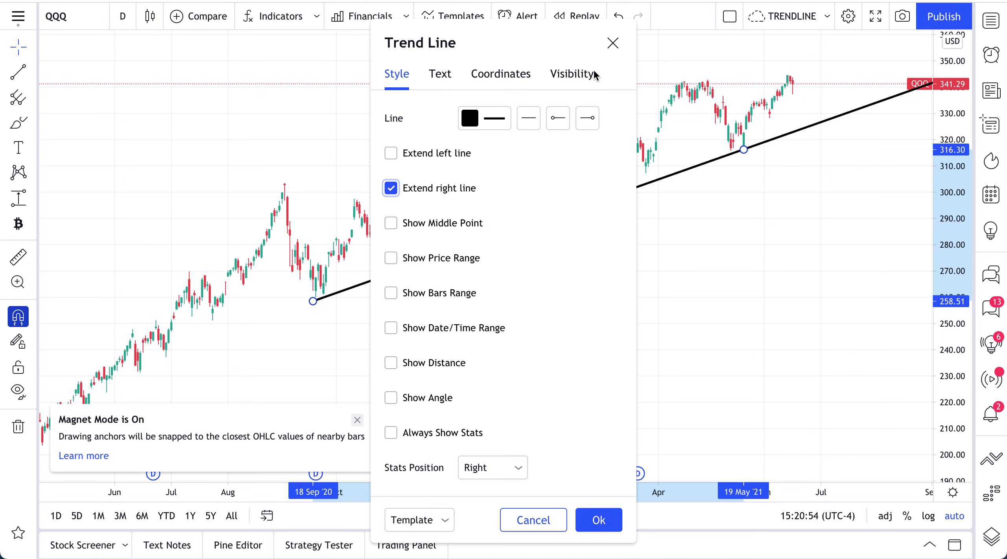
pyautogui.click(613, 42)
pyautogui.moveTo(701, 236); pyautogui.dragTo(515, 275)
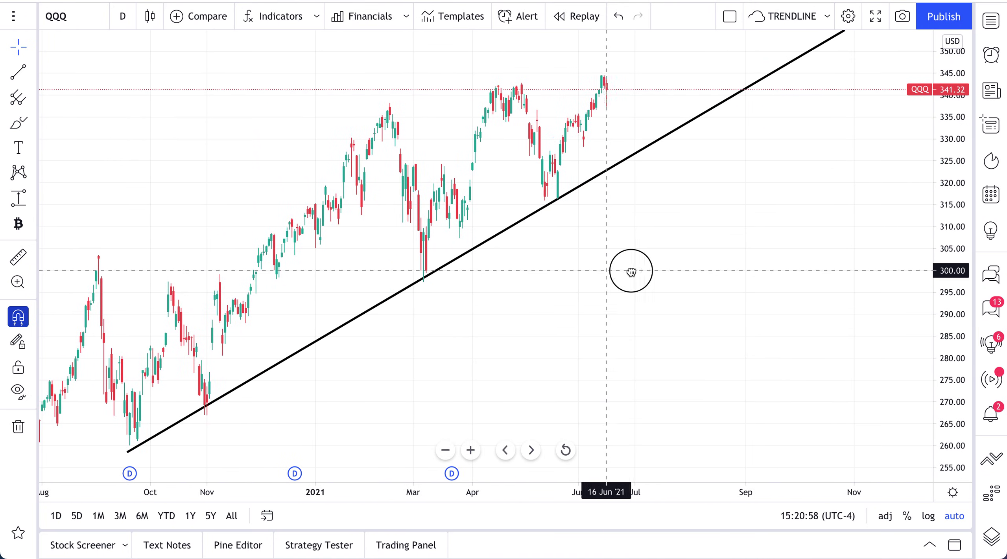
# Step: Switch the chart to the BTCUSD symbol to view its daily price history and support line
pyautogui.hscroll(-3, 672, 274)
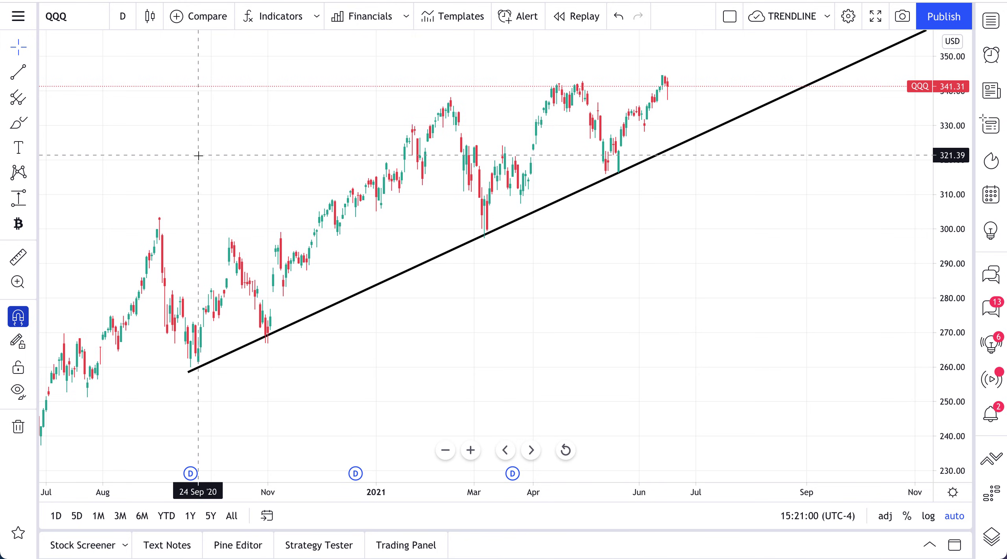
pyautogui.click(80, 22)
pyautogui.write('BTCYS')
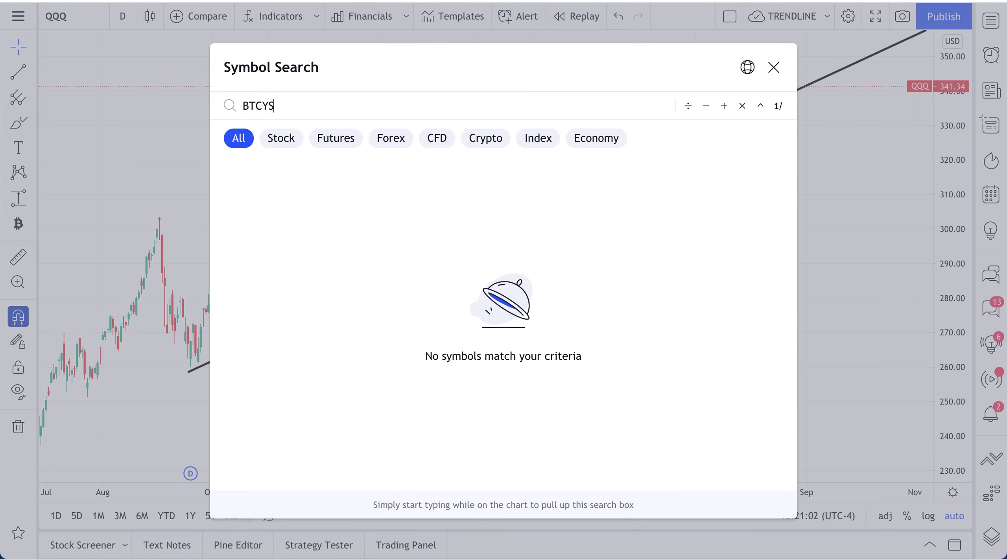
pyautogui.press('BackSpace')
pyautogui.press('BackSpace')
pyautogui.write('USD')
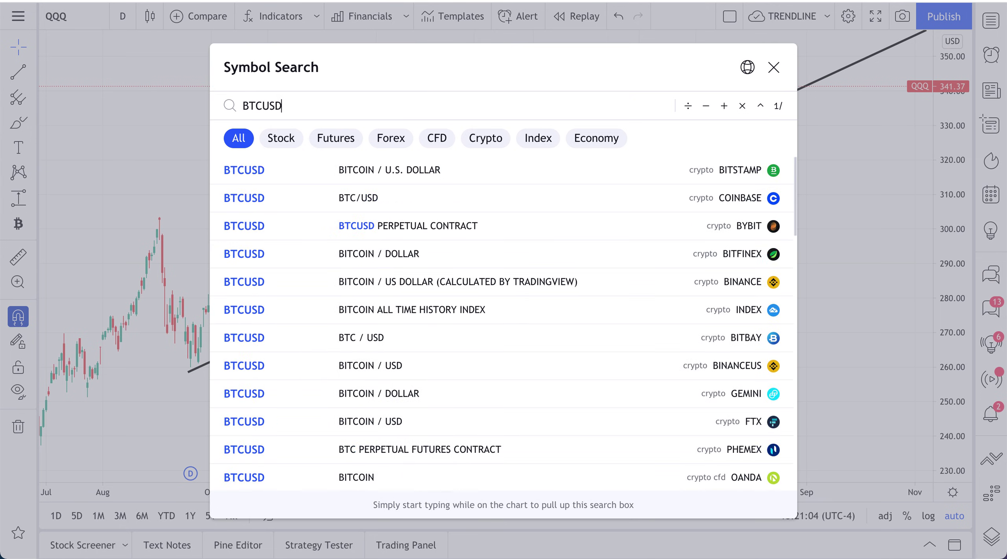
pyautogui.press('Return')
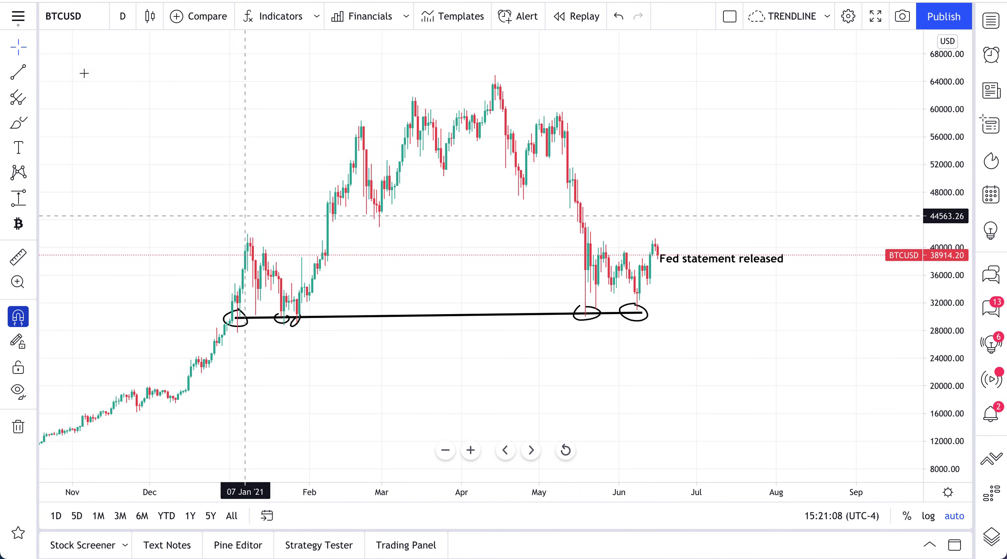
# Step: Switch the chart to EURUSD and draw a trend line from 1.19937 on 22 Apr '21 to 1.20037 on 5 Jul '21
pyautogui.click(73, 20)
pyautogui.write('EURUSD')
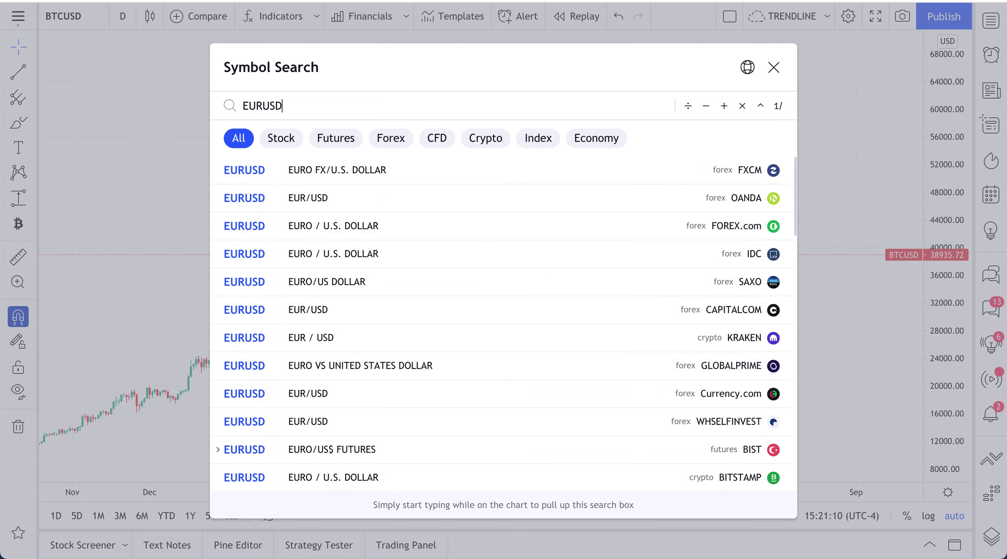
pyautogui.press('Return')
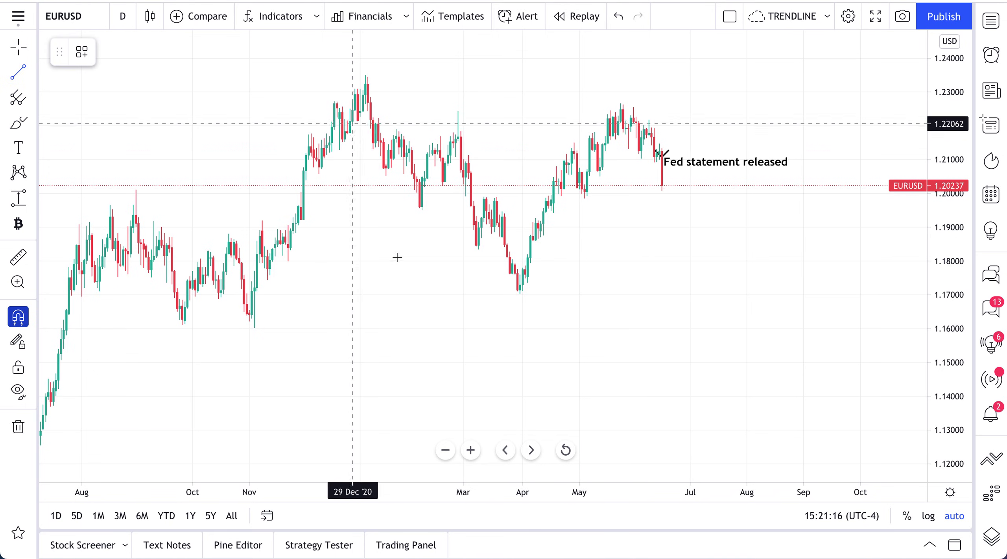
pyautogui.click(560, 195)
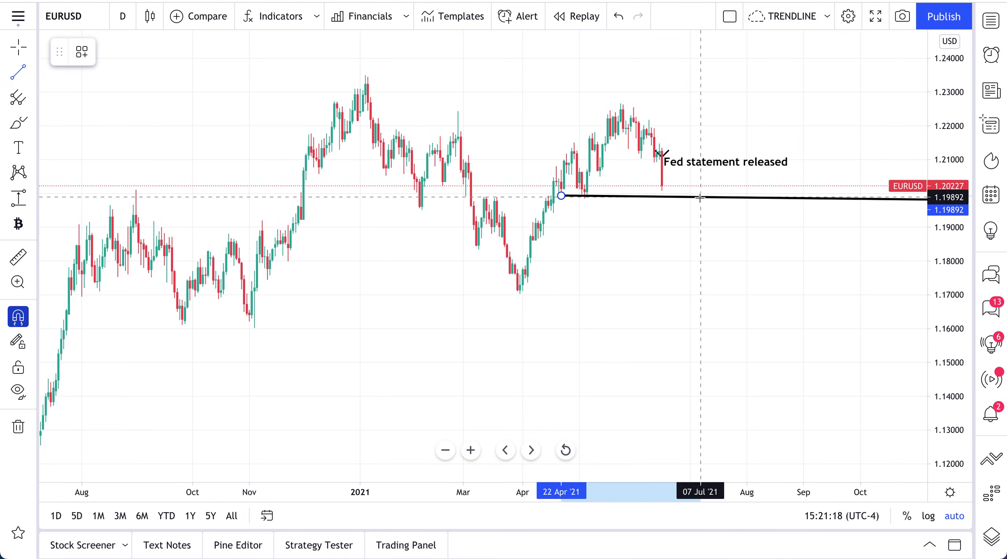
pyautogui.click(695, 192)
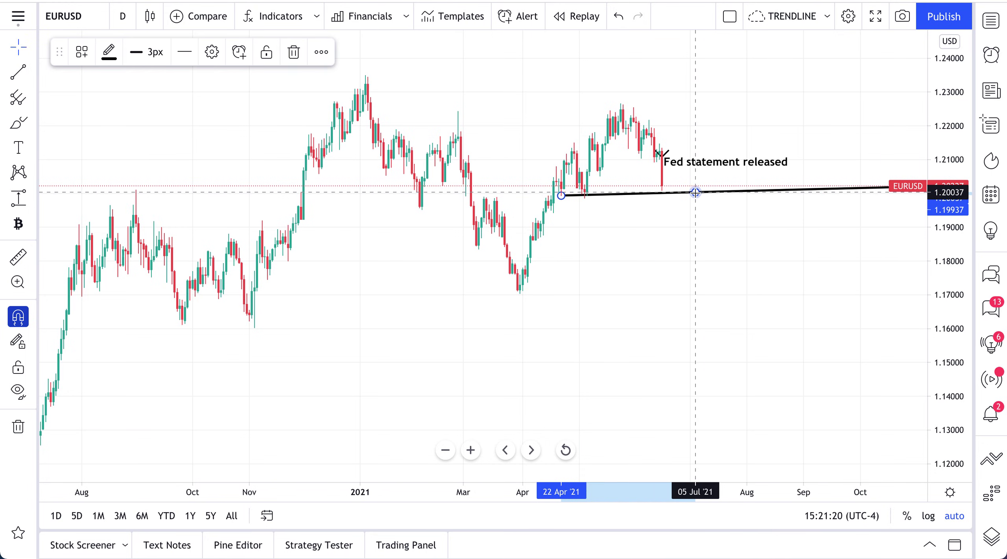
pyautogui.click(681, 238)
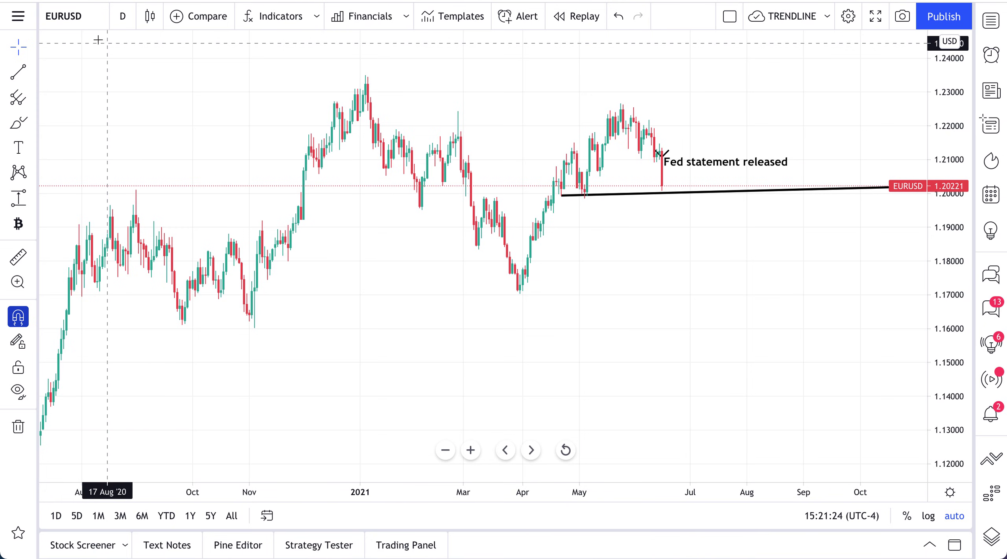
# Step: Switch the chart back to QQQ and bring up the list of line drawing tools
pyautogui.click(84, 19)
pyautogui.write('QQQ')
pyautogui.press('Return')
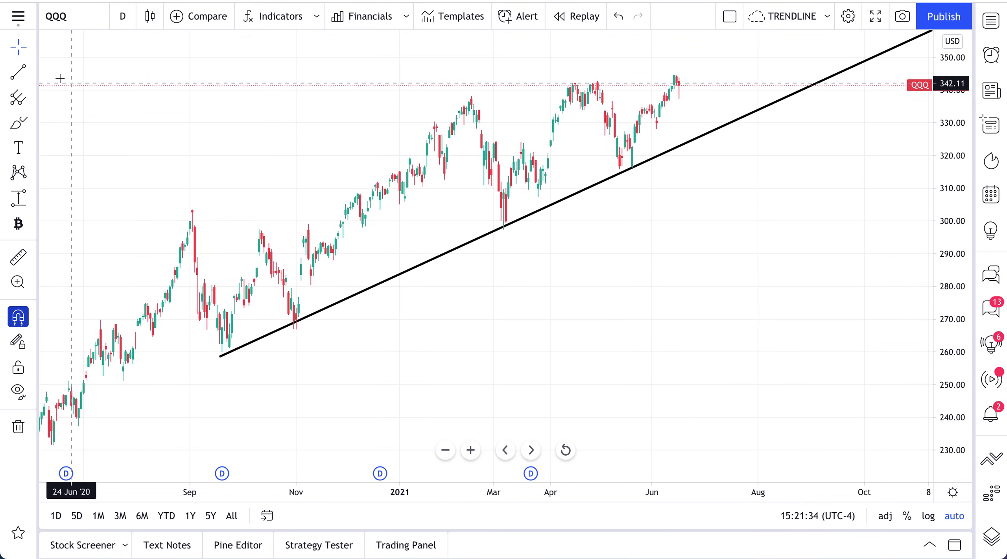
pyautogui.click(33, 73)
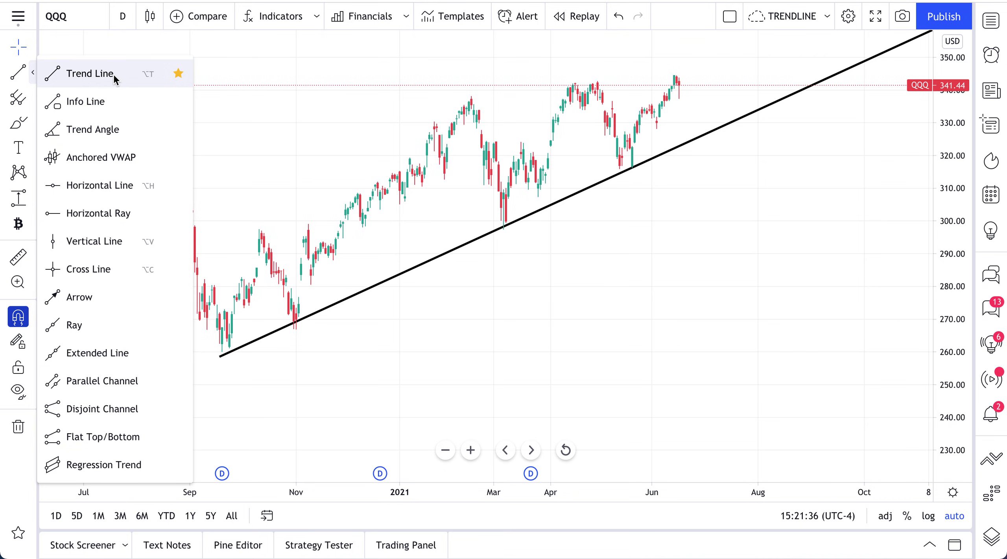